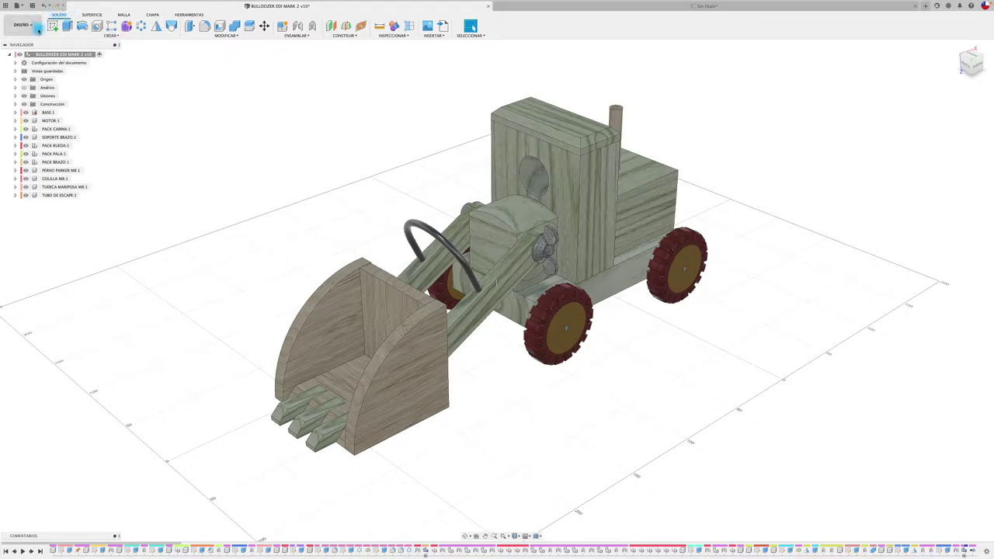
Open the DISEÑO workspace dropdown to list the available workspaces
click(22, 24)
Switch to the ANIMACIÓN workspace and review storyboards Guión gráfico1, 2 and 3
click(47, 78)
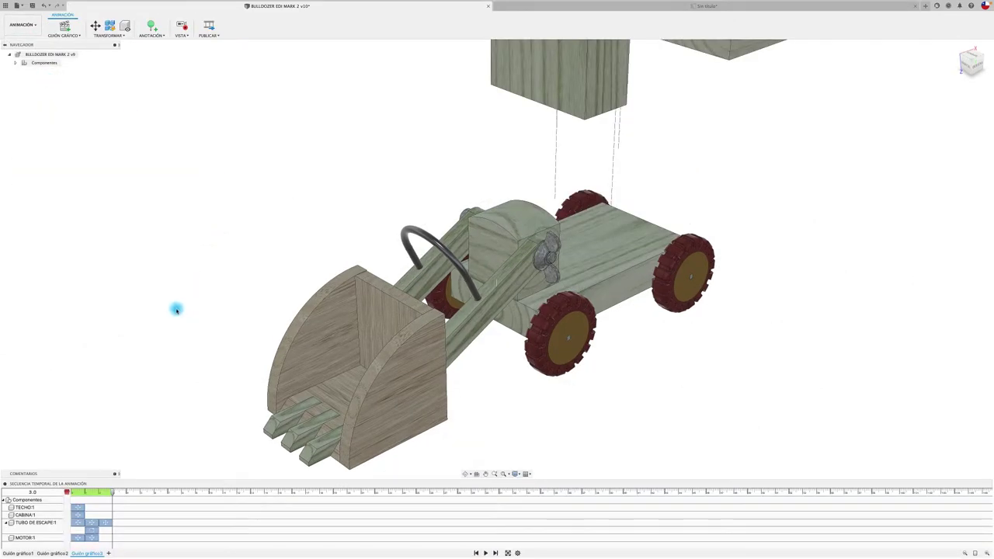
click(19, 554)
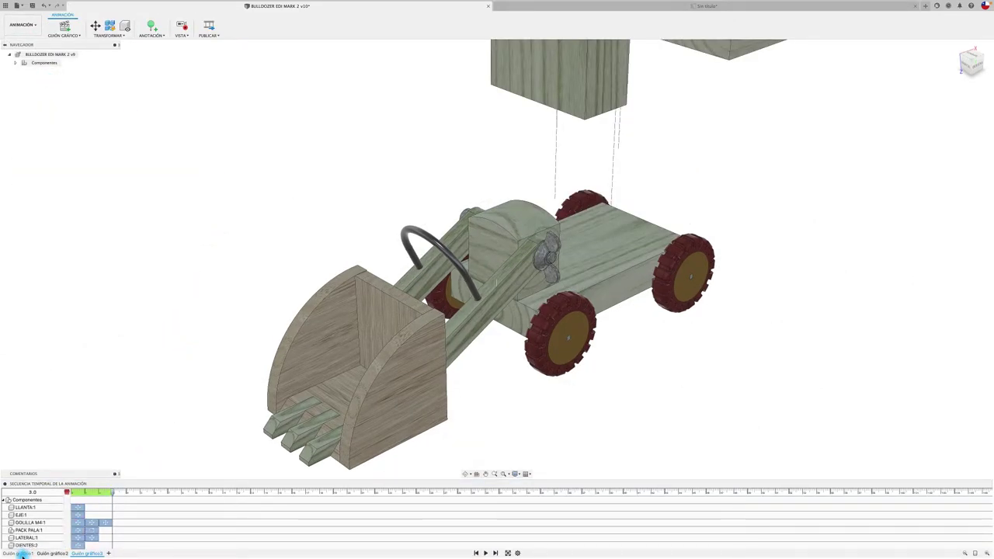
click(52, 554)
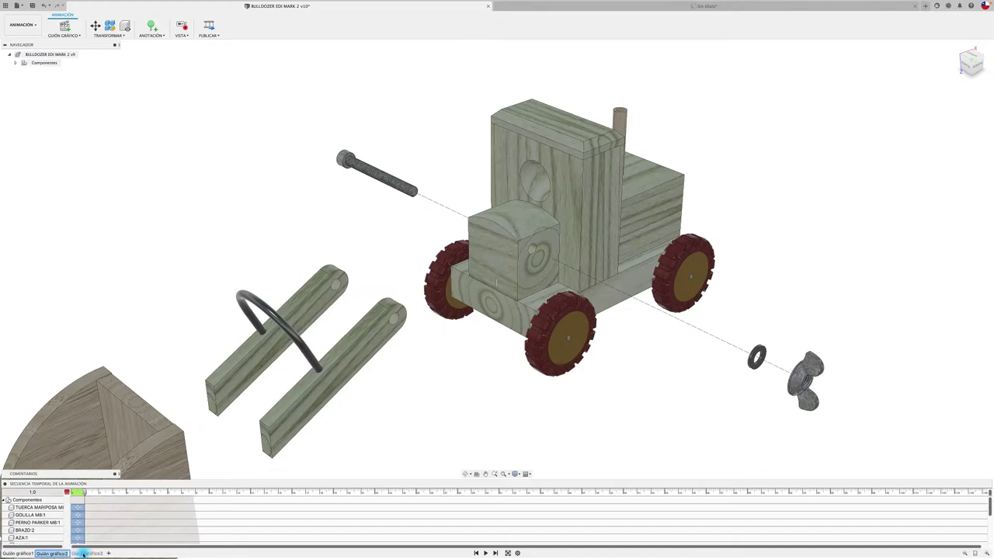
click(87, 553)
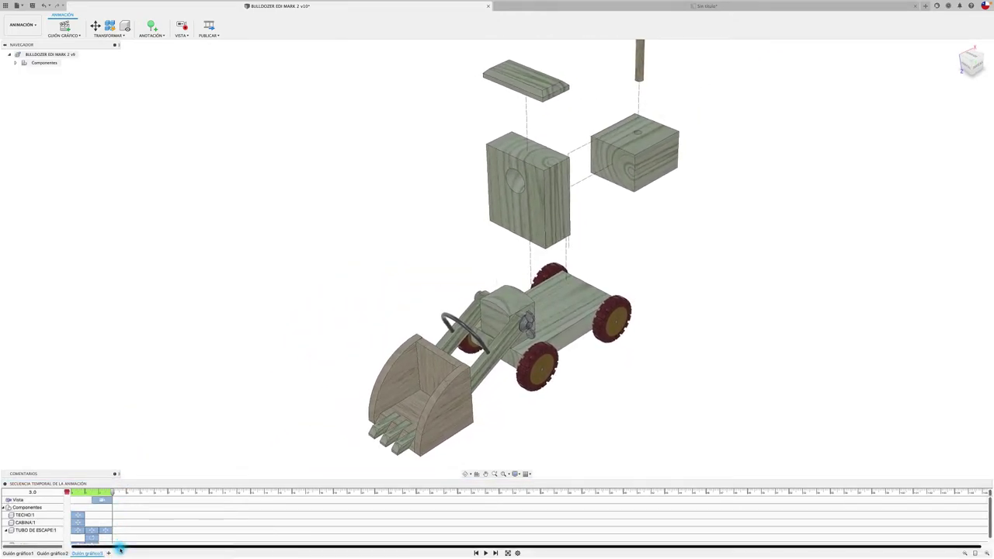
Add a new storyboard, Guión gráfico6, with Tipo de guión set to Limpiar
click(109, 554)
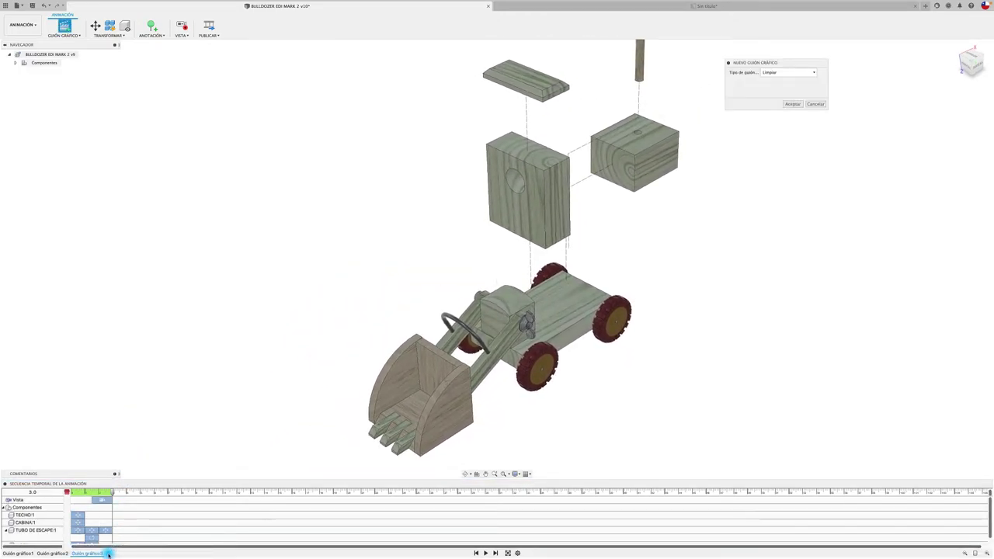
click(791, 105)
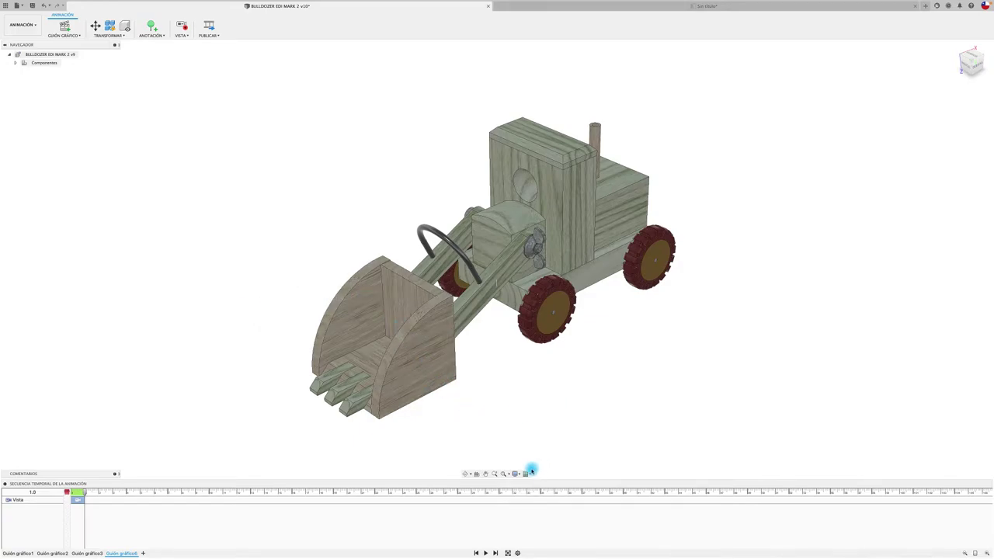
click(516, 474)
mouse_move(543, 497)
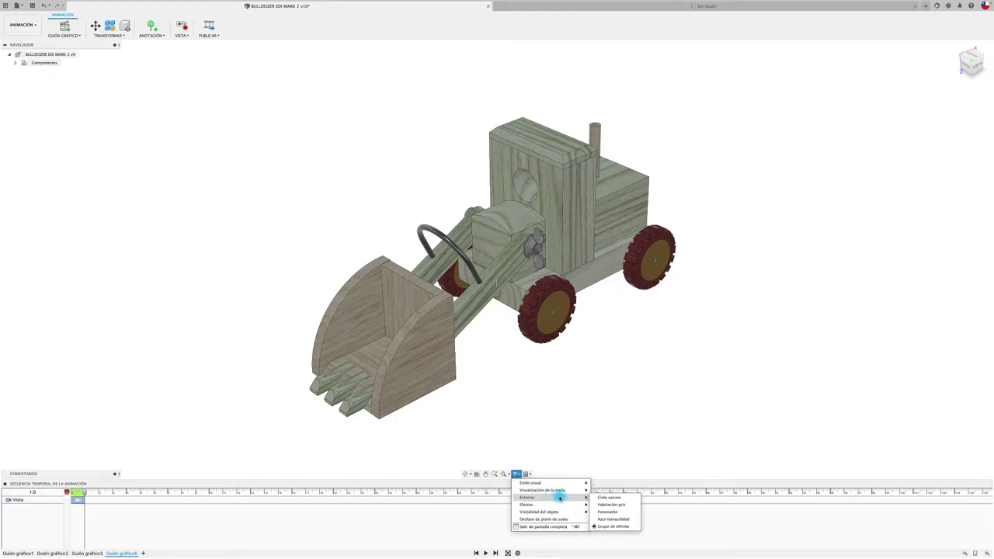
click(605, 495)
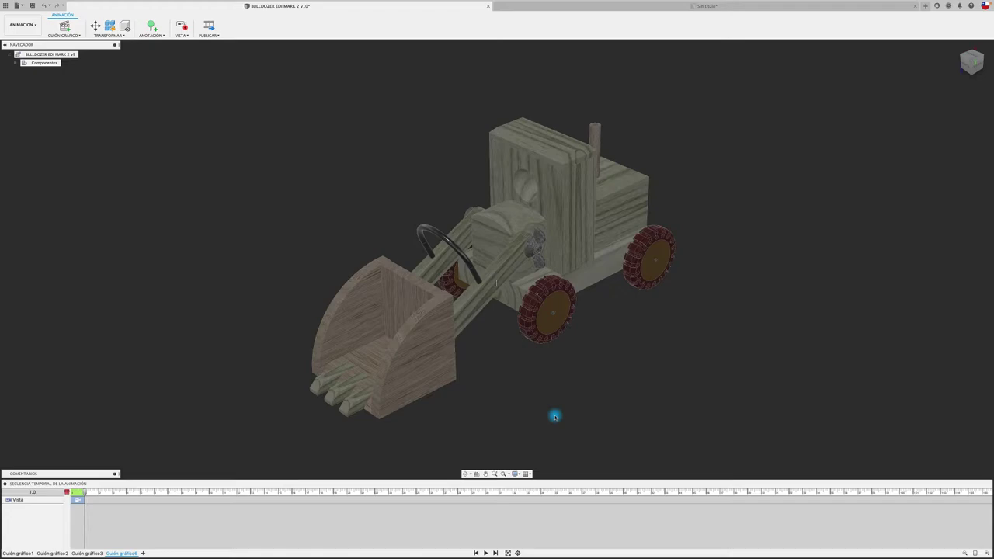
click(516, 474)
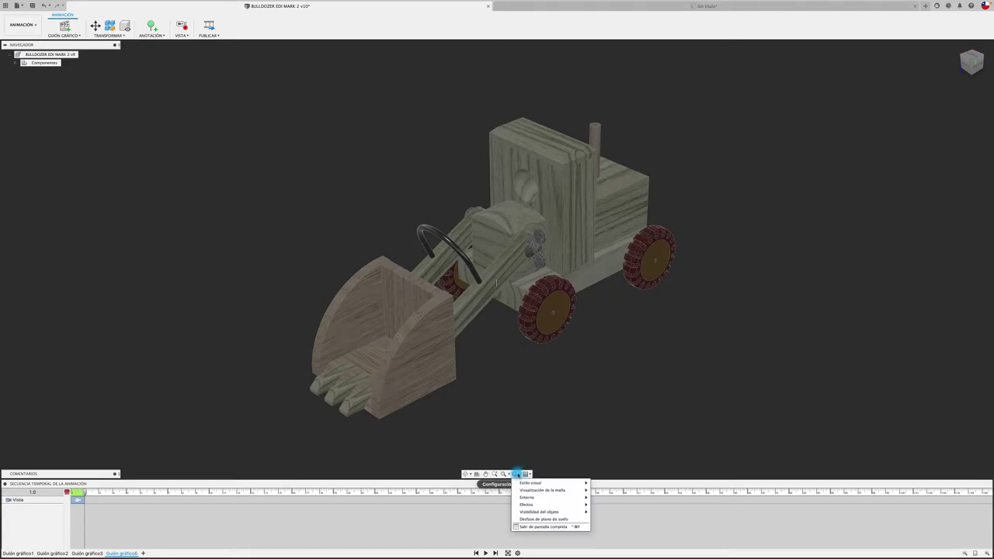
mouse_move(536, 497)
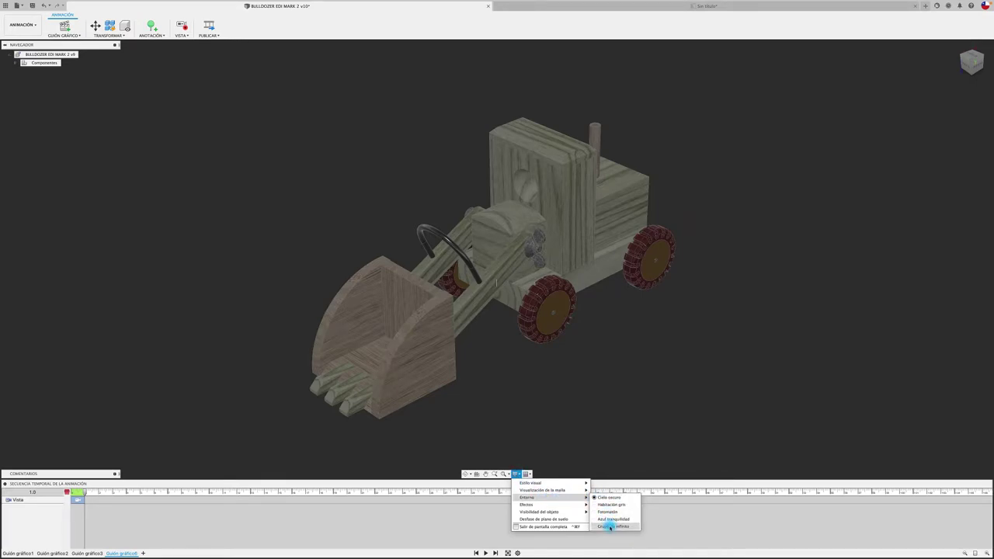
click(611, 527)
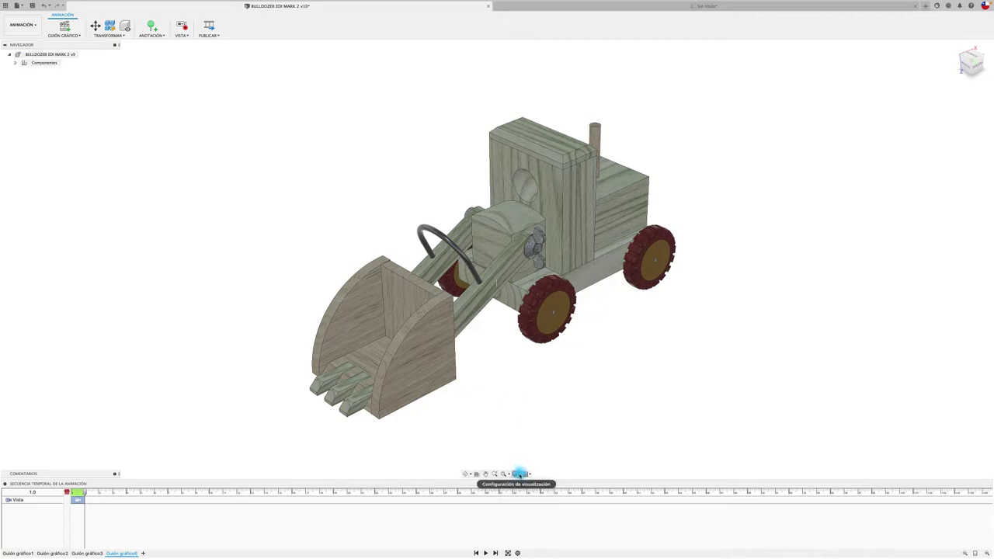
click(516, 474)
mouse_move(548, 512)
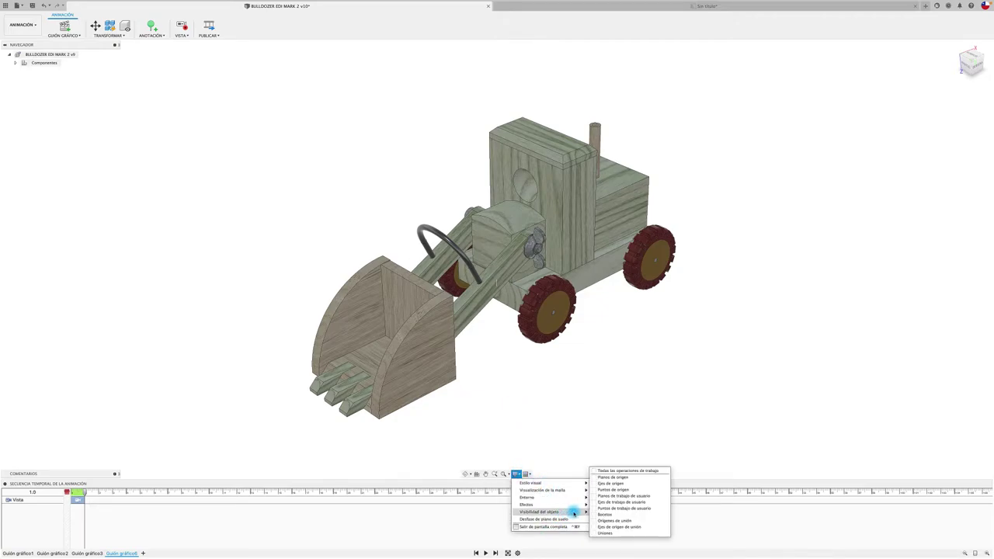
click(594, 471)
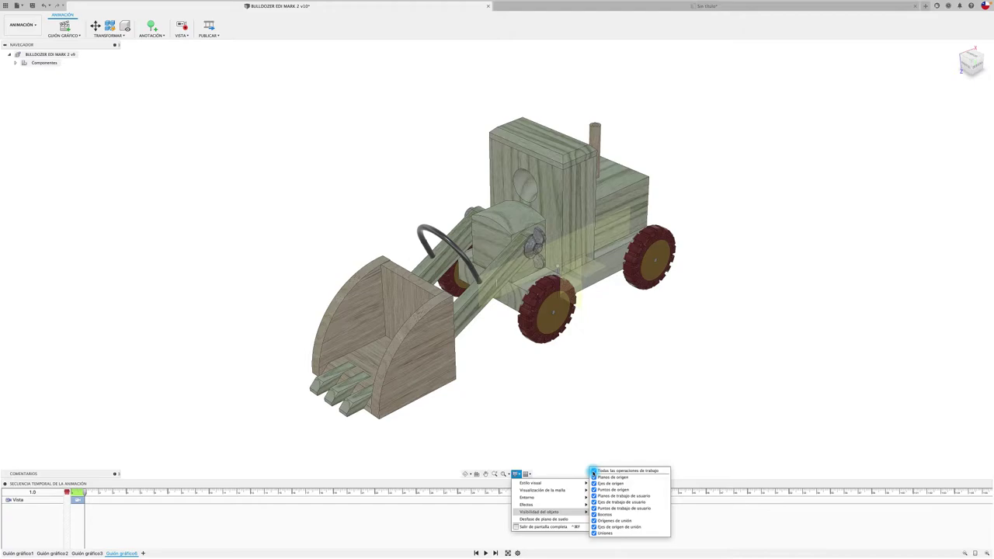
click(594, 470)
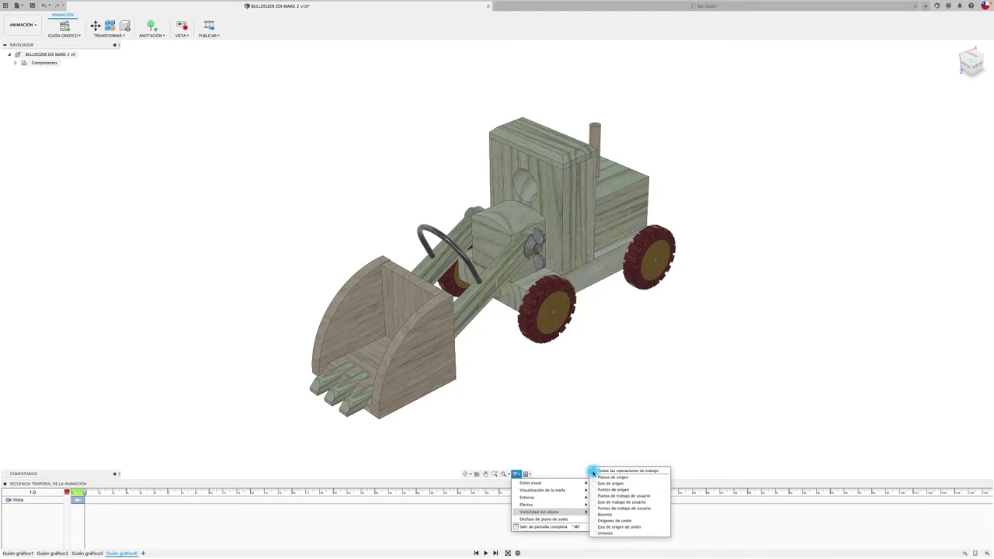
click(564, 410)
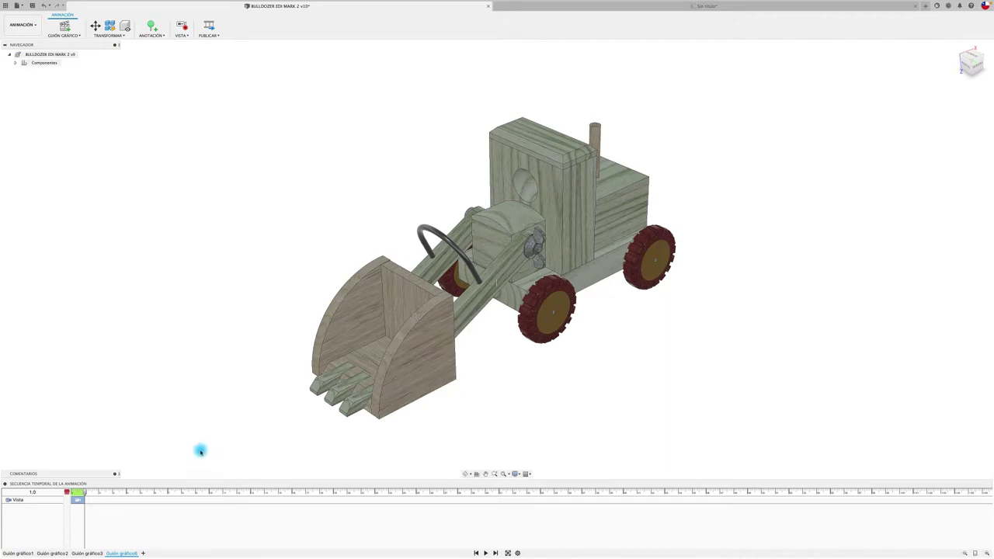
Zoom in on the bulldozer and stretch the Vista camera action to 1.00 s
shift+scroll(201, 451, down, 5)
shift+scroll(200, 450, up, 3)
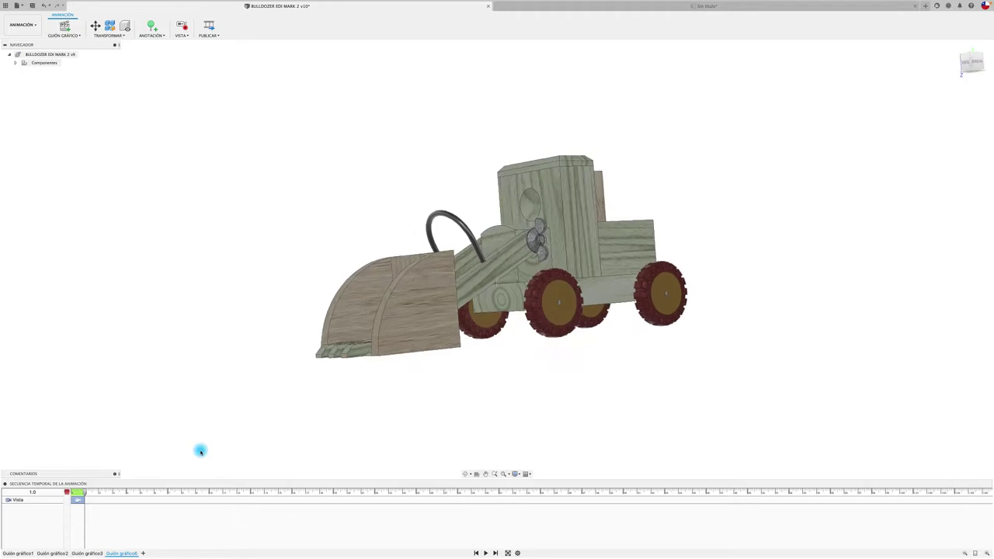
shift+scroll(201, 450, up, 2)
shift+scroll(200, 450, up, 2)
shift+scroll(201, 451, up, 2)
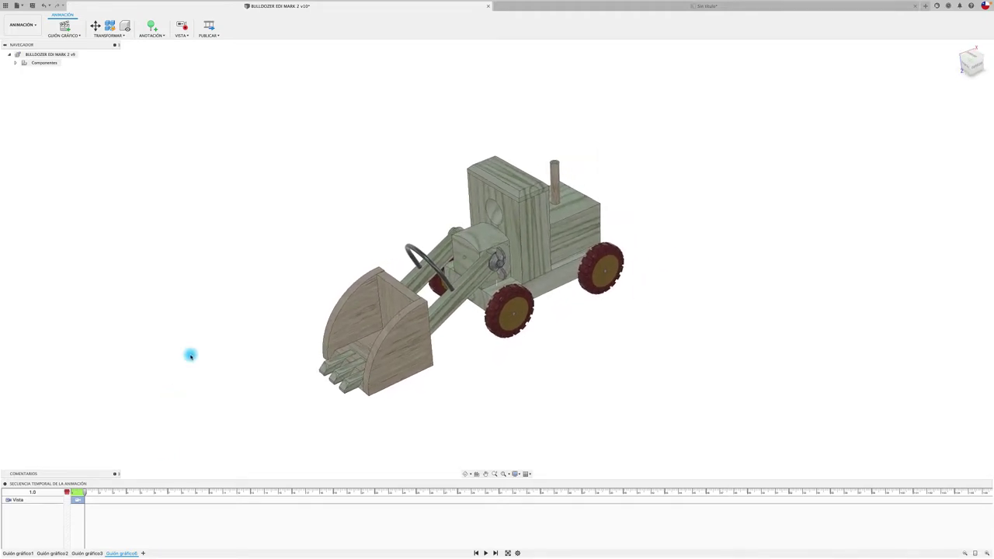
shift+scroll(191, 353, up, 2)
drag(78, 500, 85, 496)
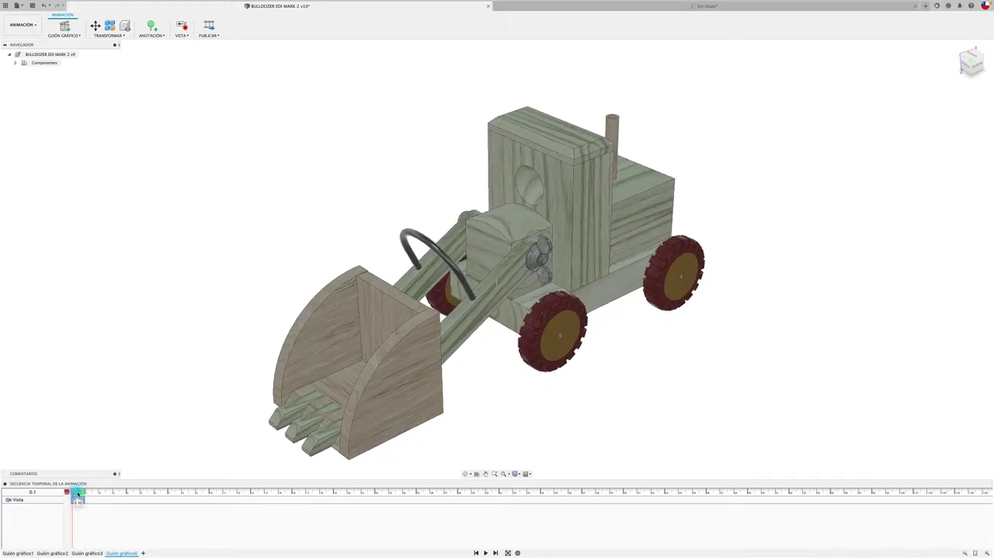
drag(85, 495, 85, 495)
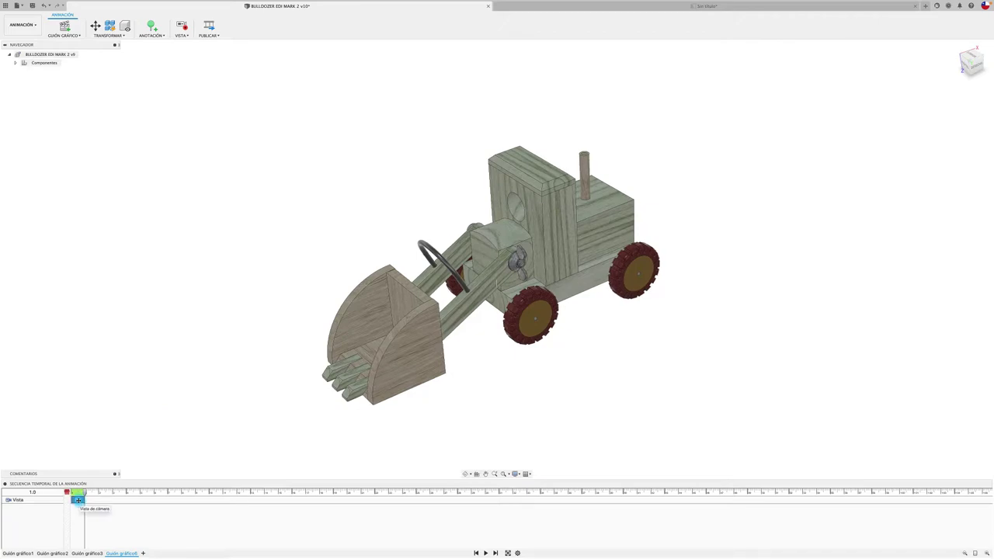
Delete storyboard Guión gráfico3, remove the Vista camera action, and turn off Grabar vista
key(Delete)
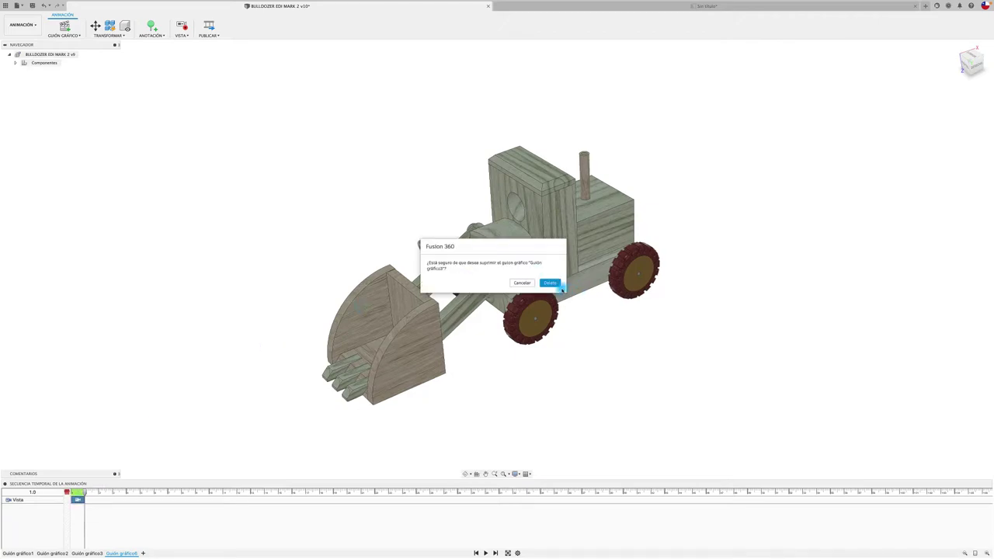
click(555, 284)
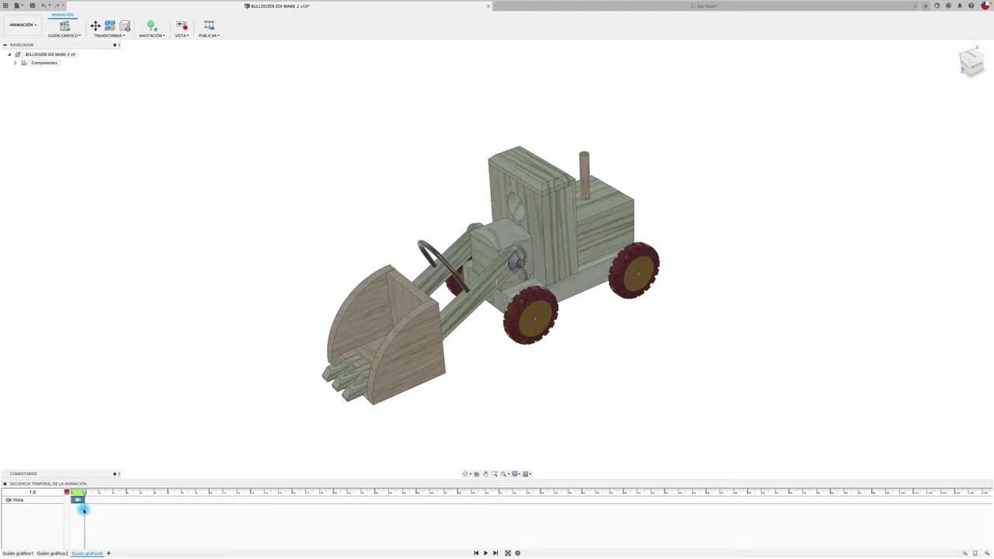
click(50, 502)
drag(84, 492, 67, 493)
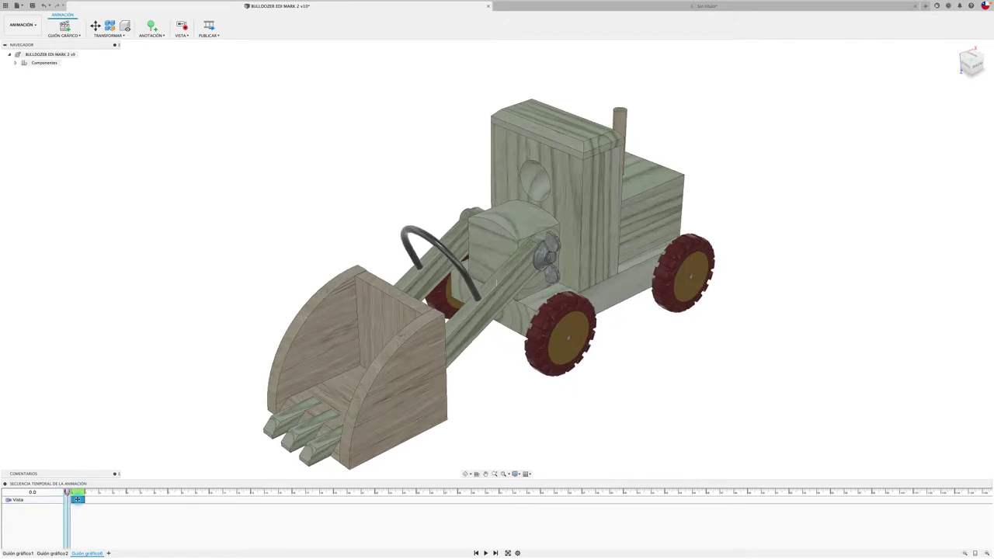
right_click(77, 499)
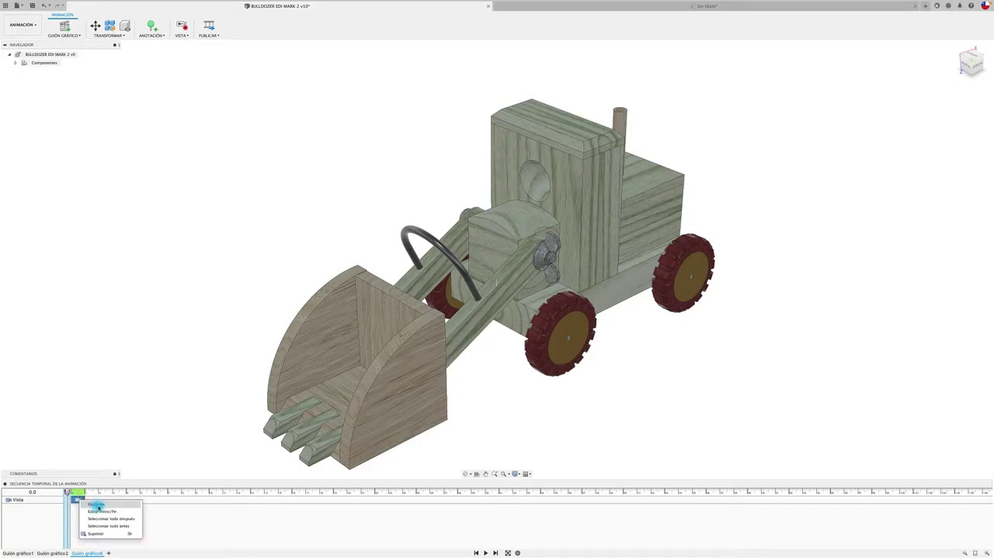
click(97, 534)
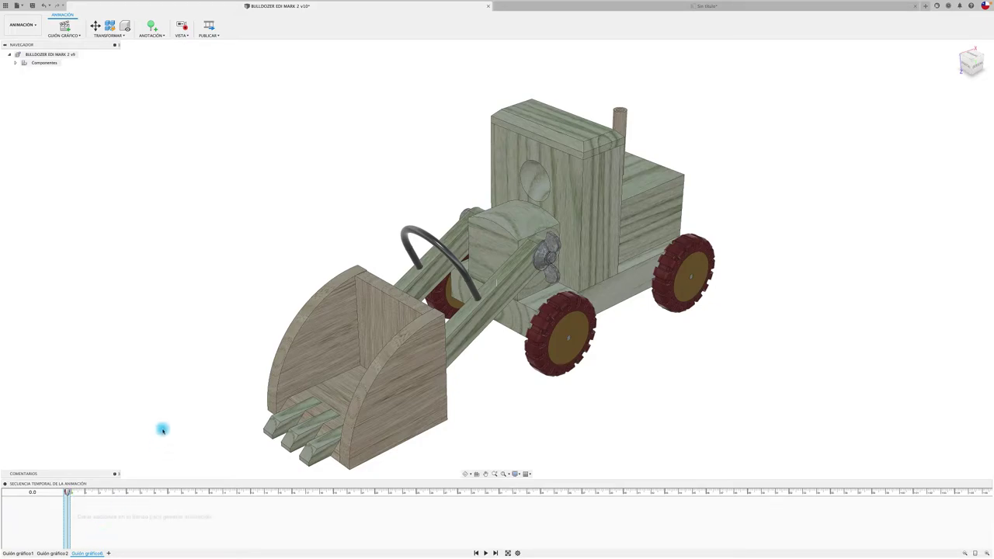
click(185, 31)
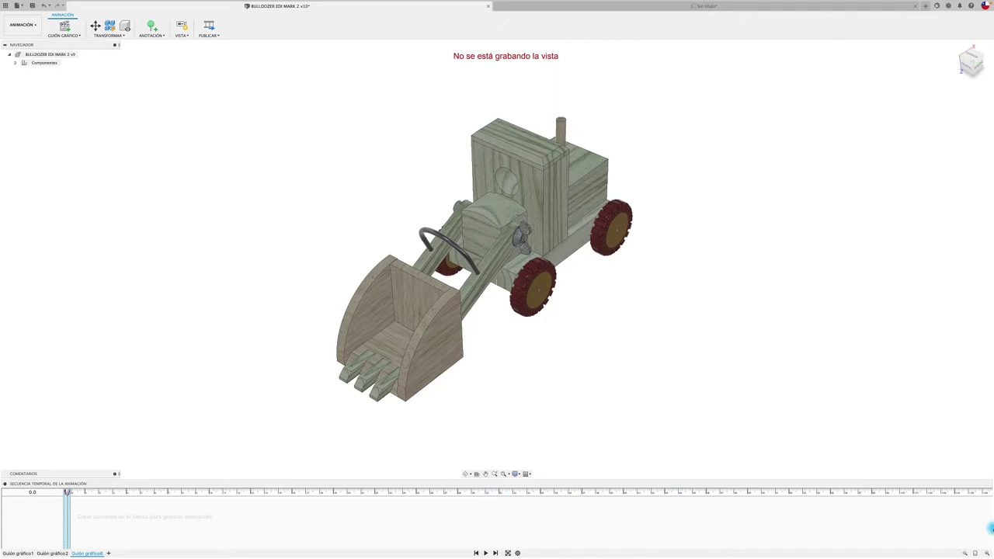
Zoom the timeline, set the bulldozer to isometric view, and put the playhead at 5.00 s
click(981, 553)
drag(981, 553, 985, 555)
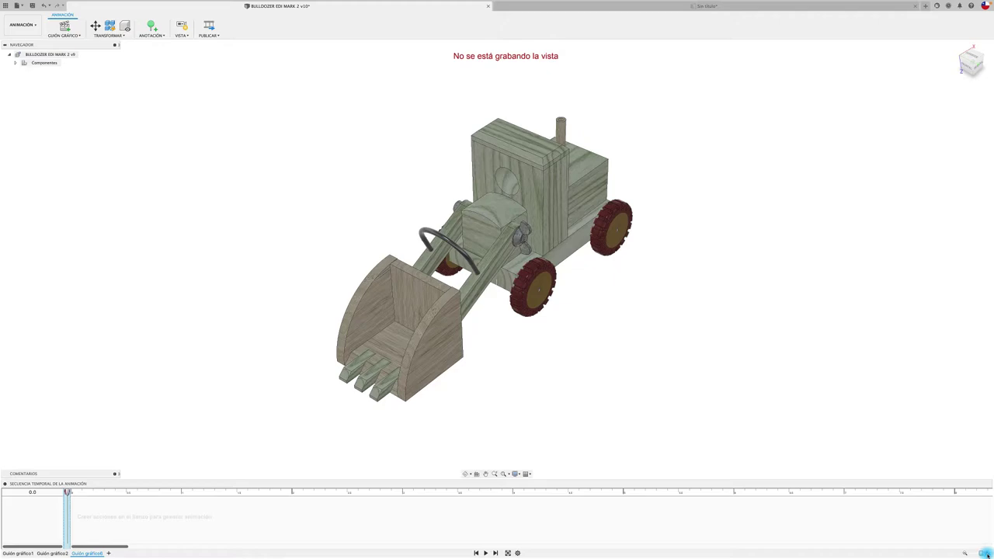
drag(985, 555, 975, 553)
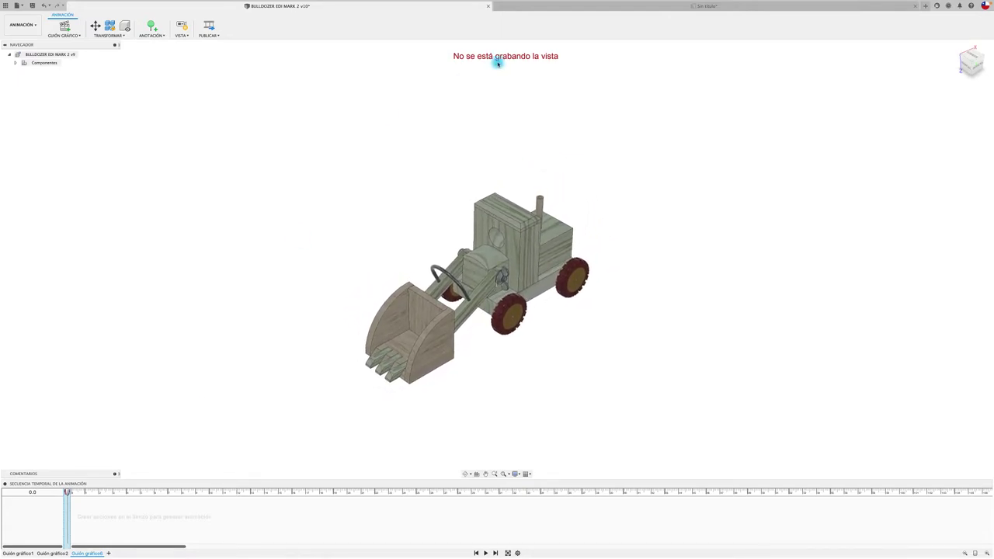
click(972, 64)
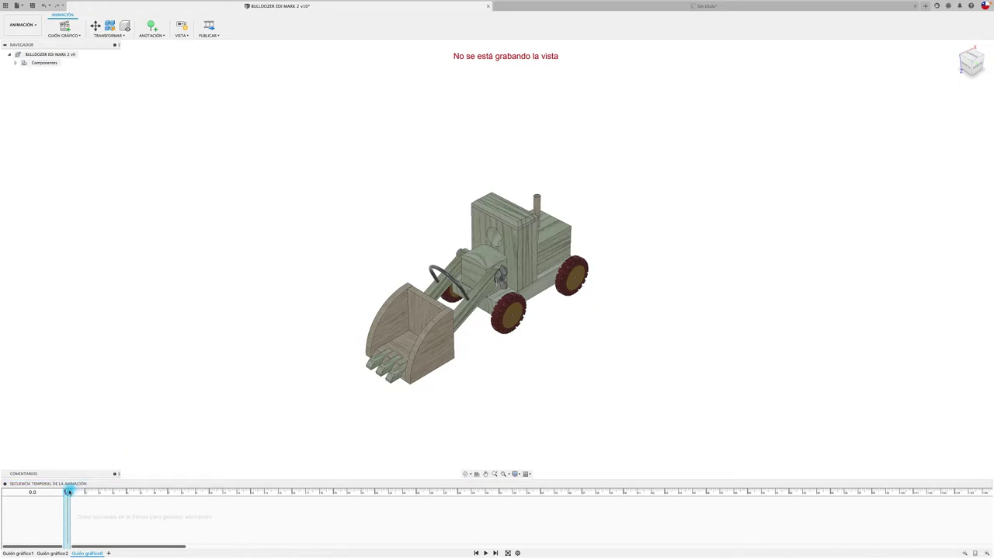
drag(67, 492, 139, 492)
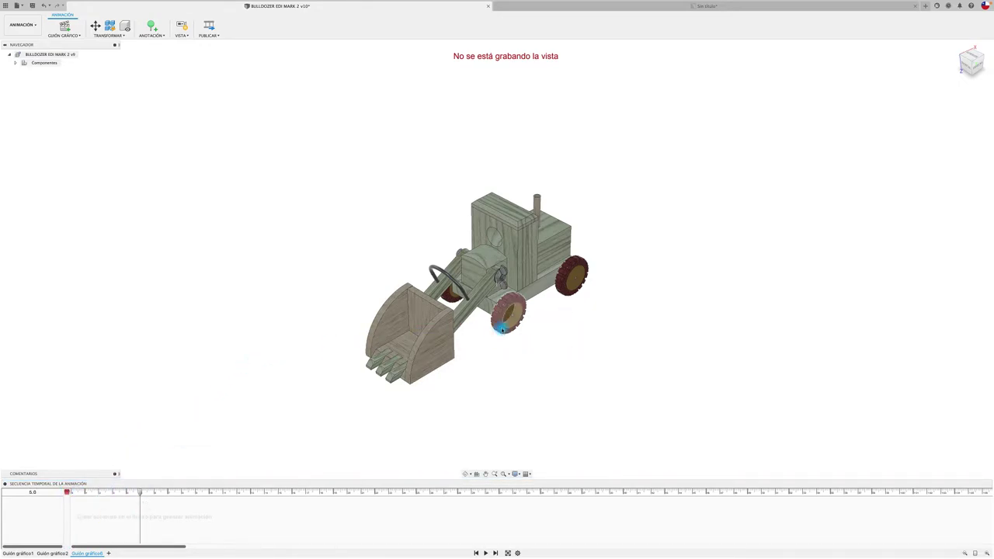
Move the front wheel outward off its axle, with its dashed path line shown
click(503, 330)
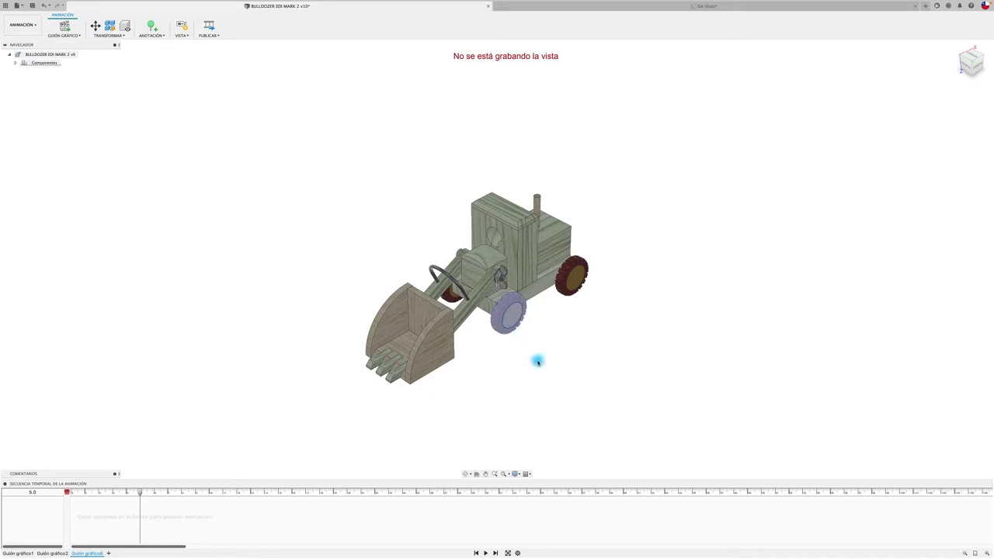
key(m)
drag(527, 330, 613, 378)
click(784, 156)
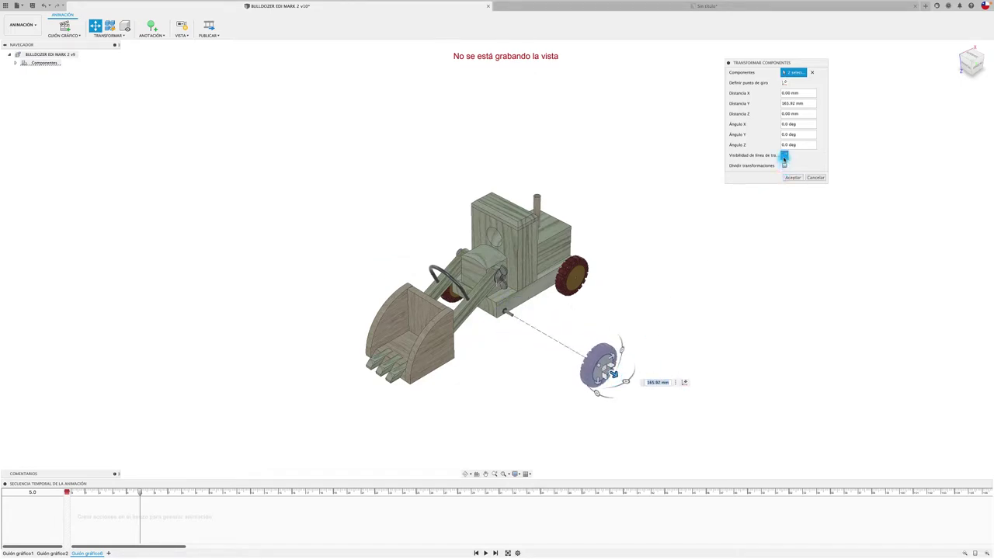
click(792, 177)
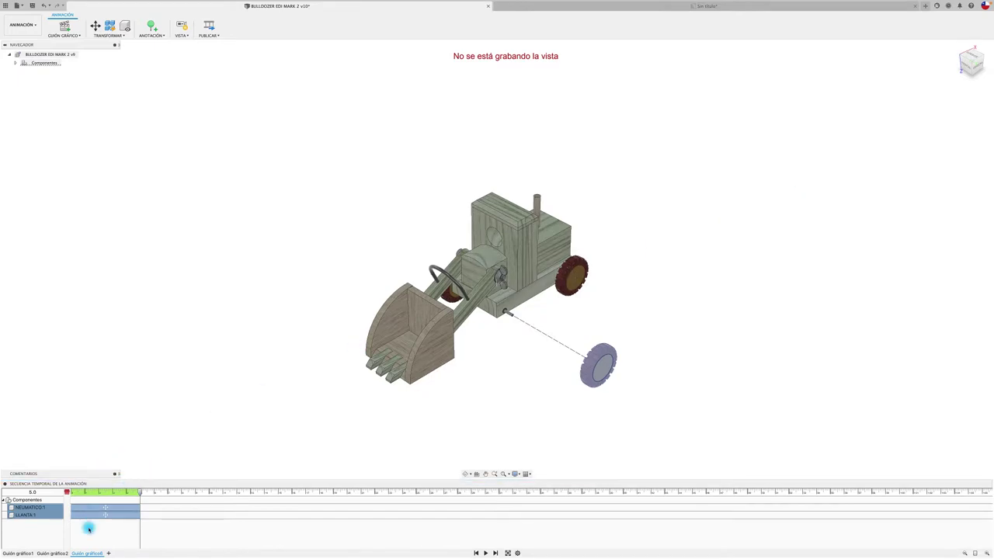
Rewind the storyboard to the start and play the wheel animation
click(137, 495)
click(143, 494)
drag(138, 494, 67, 494)
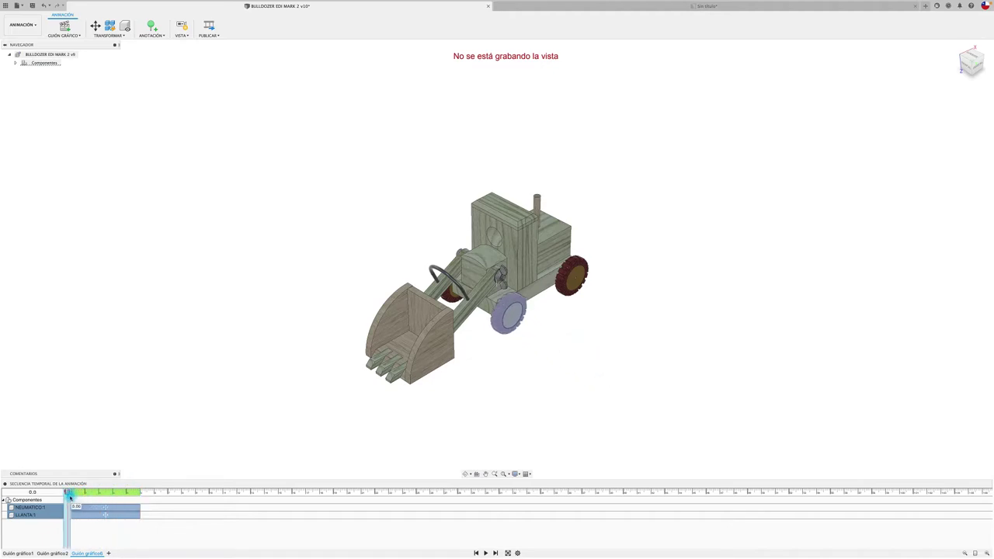
click(486, 554)
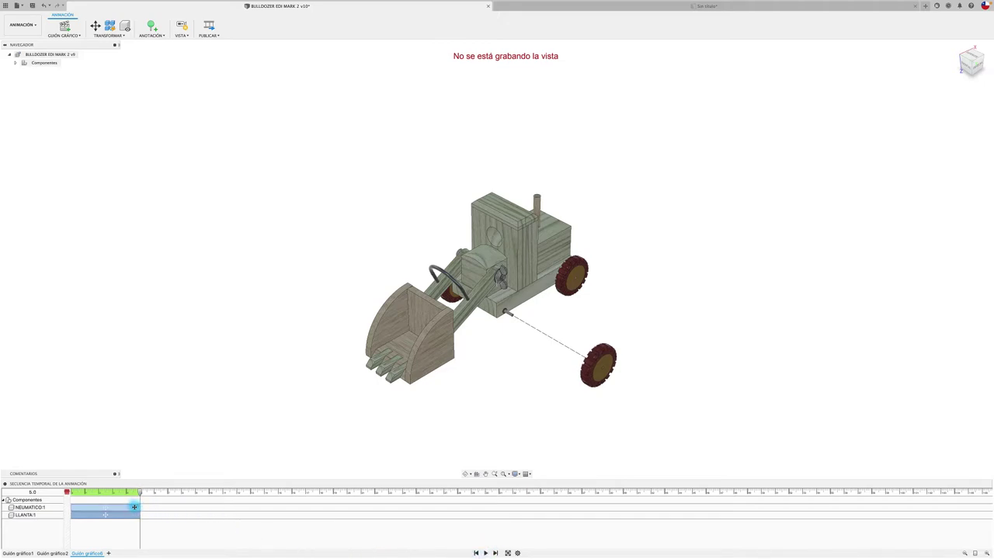
Stretch the NEUMATICO:1 tire move to about 13 s, leaving the rim at 5 s, and replay
click(138, 509)
drag(139, 509, 254, 508)
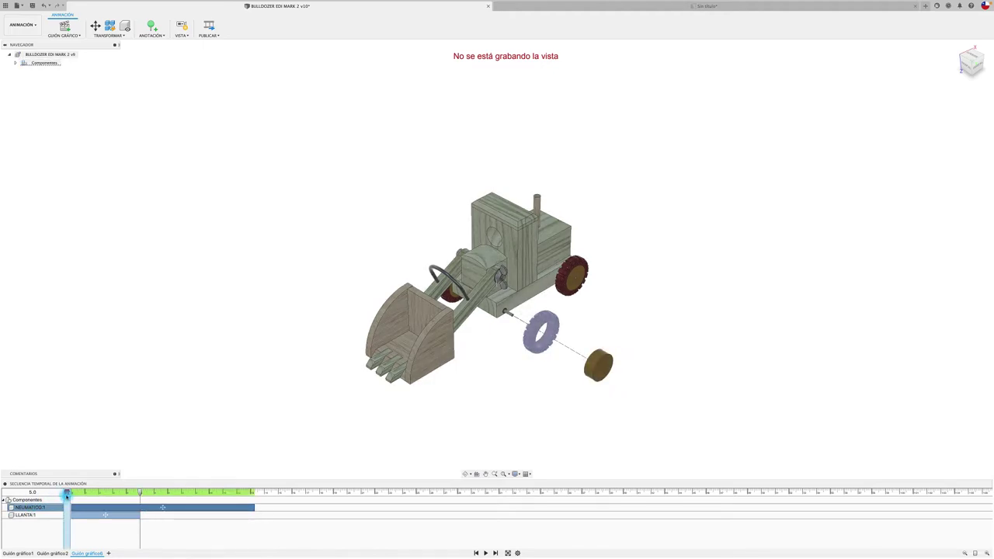
click(31, 508)
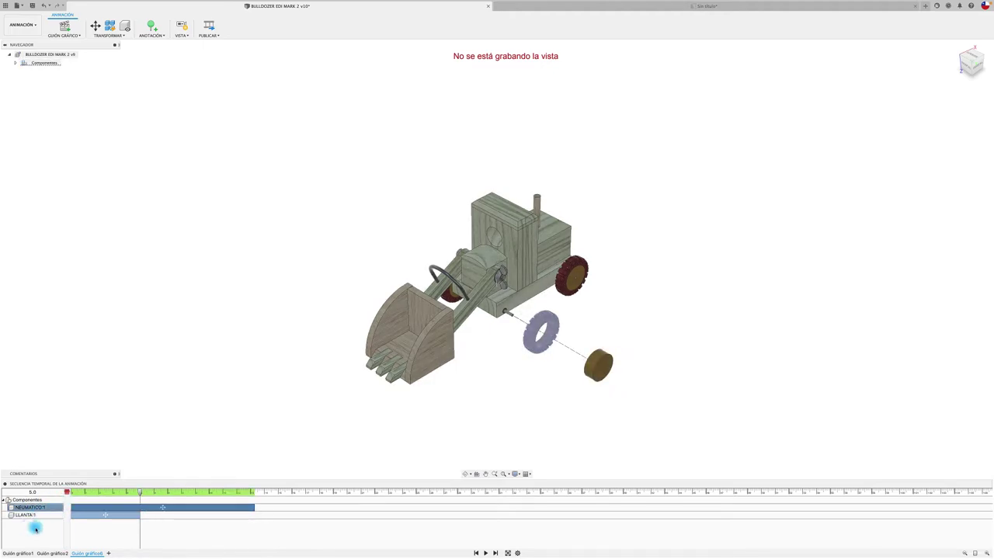
click(104, 516)
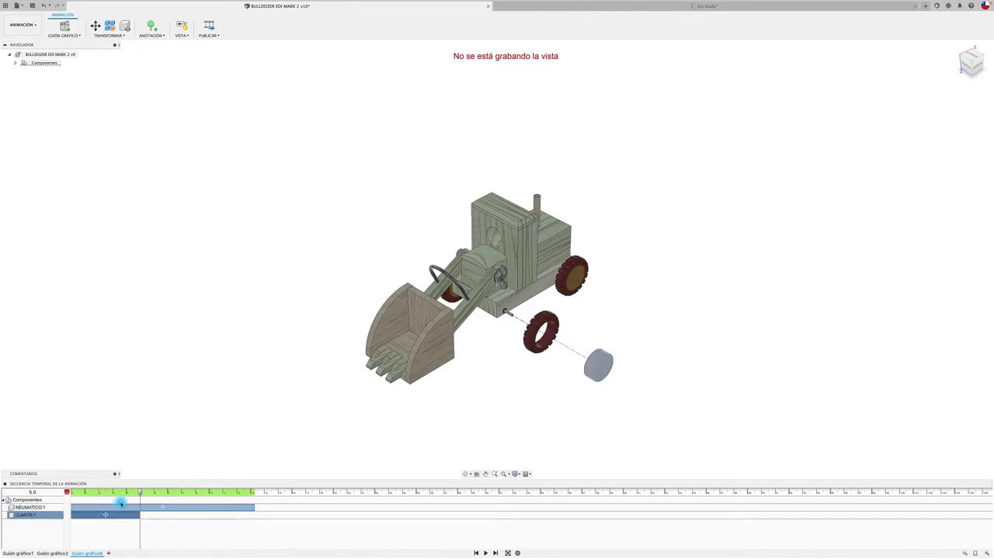
click(474, 553)
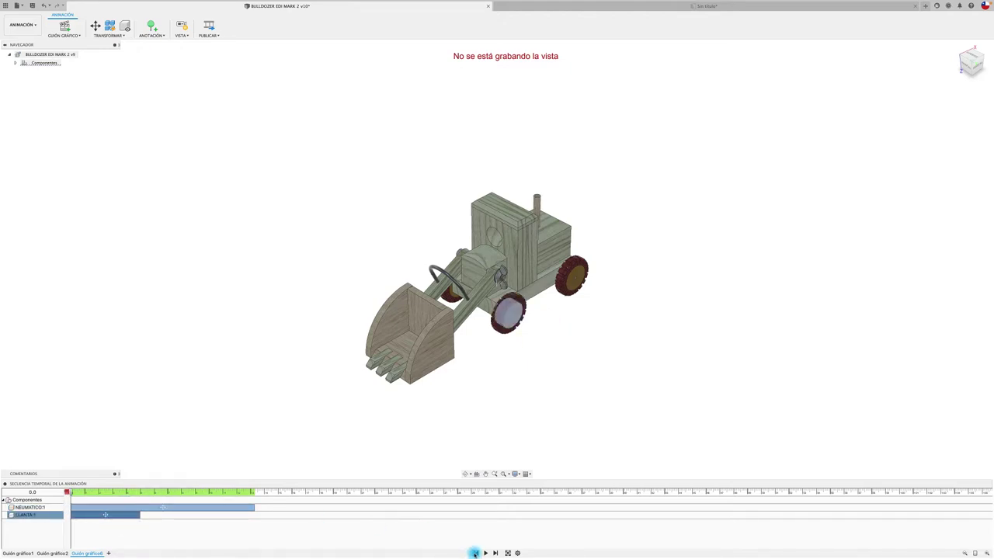
click(486, 553)
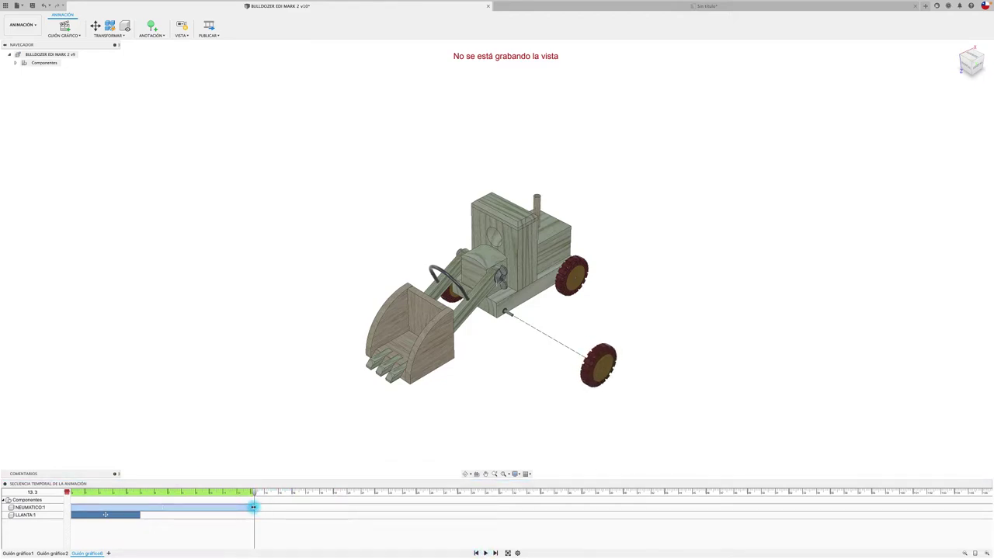
Shorten the NEUMATICO:1 and LLANTA:1 moves to about 2.7 s and replay from the start
drag(252, 507, 109, 507)
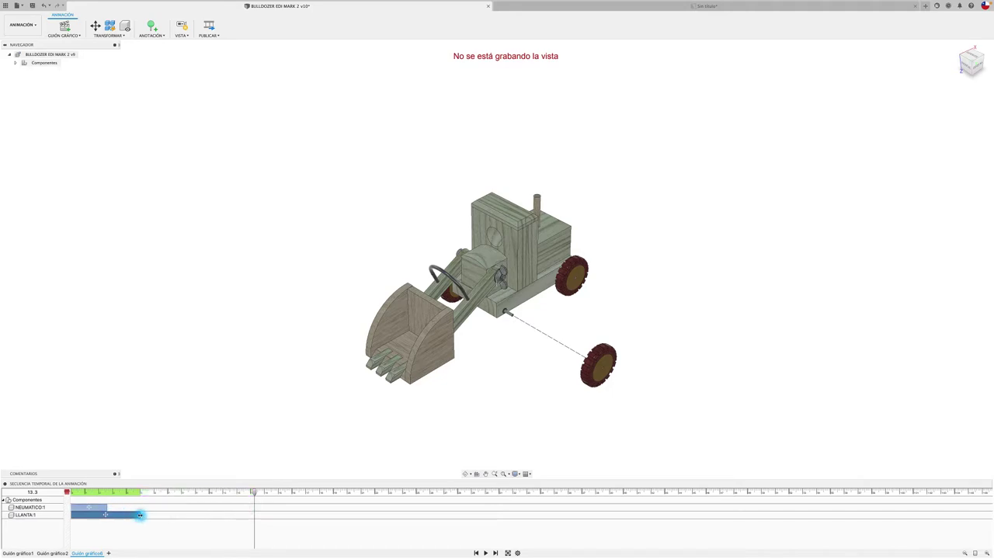
drag(139, 515, 108, 515)
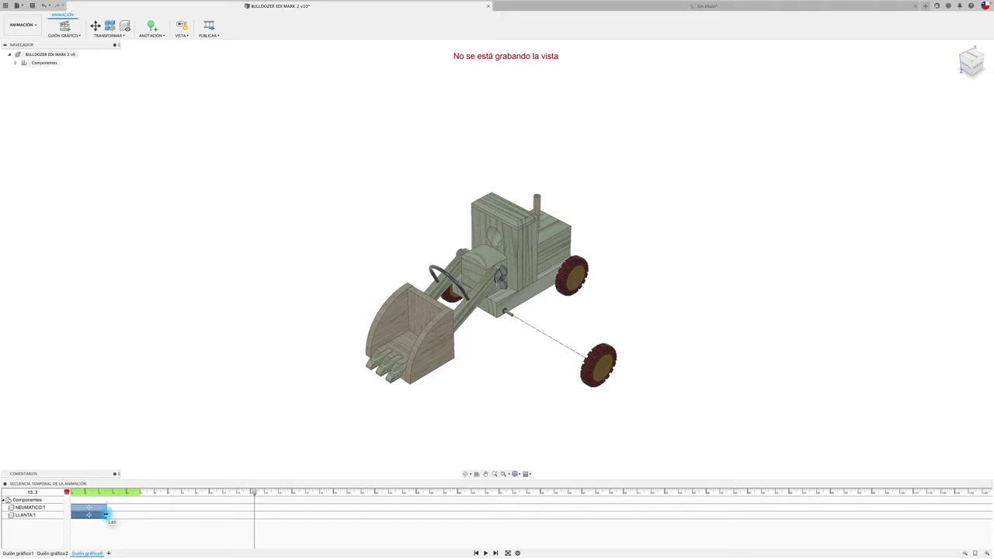
click(476, 553)
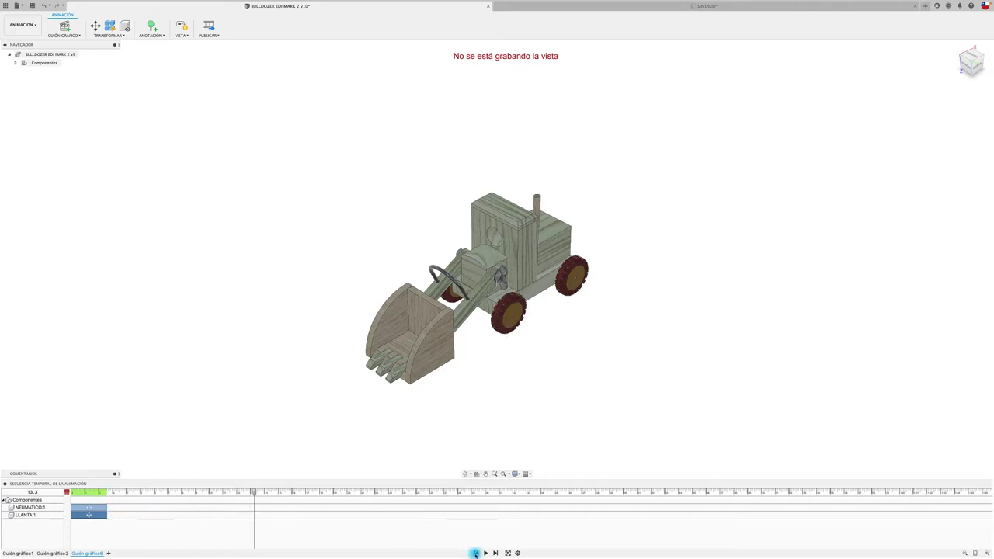
click(484, 553)
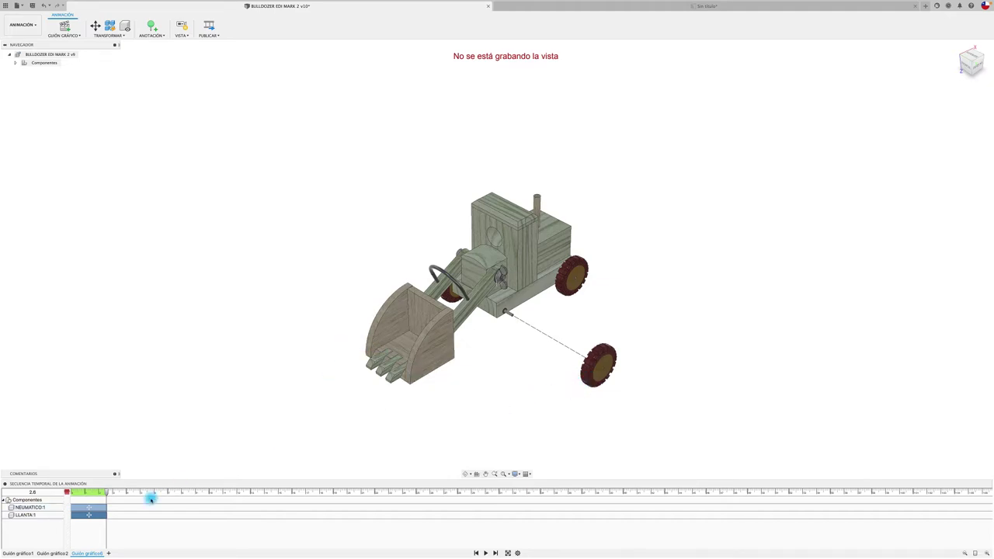
With the playhead at 5.1 s, push the tire further outward past the rim
click(91, 509)
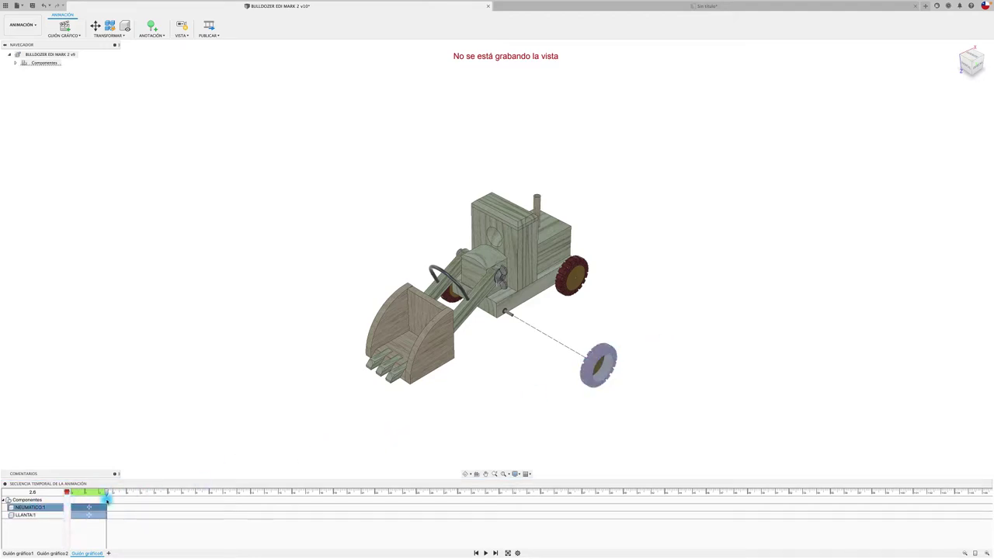
drag(105, 495, 141, 494)
key(m)
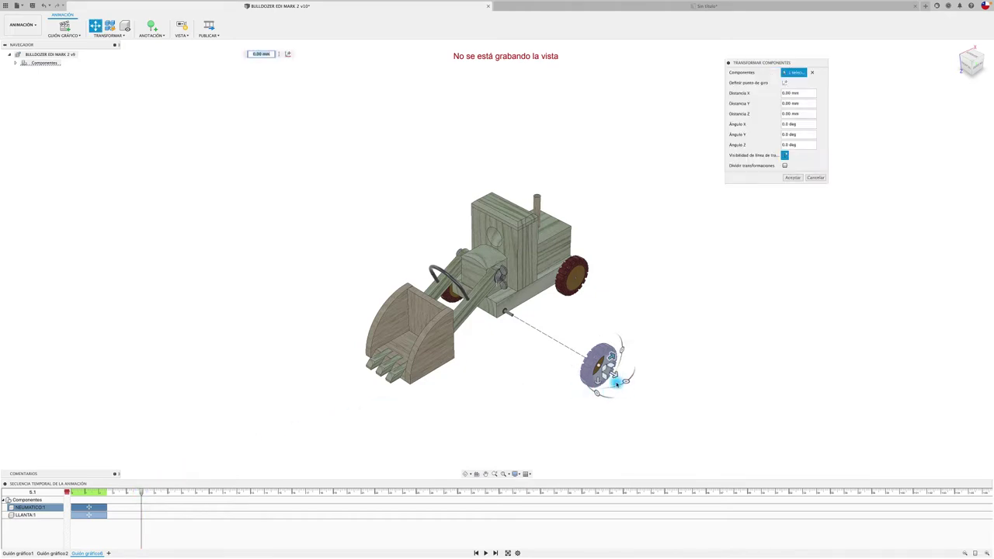
drag(599, 359, 677, 411)
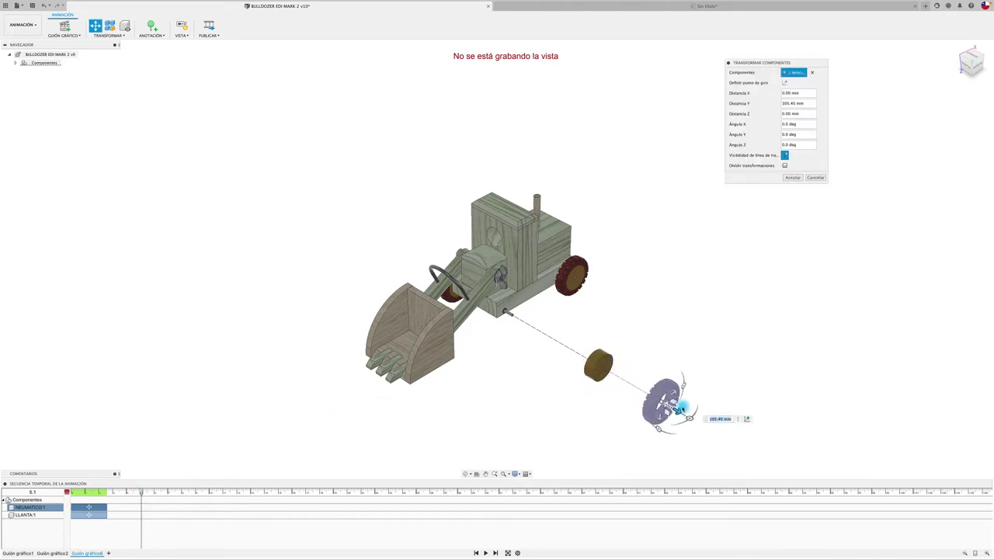
click(789, 178)
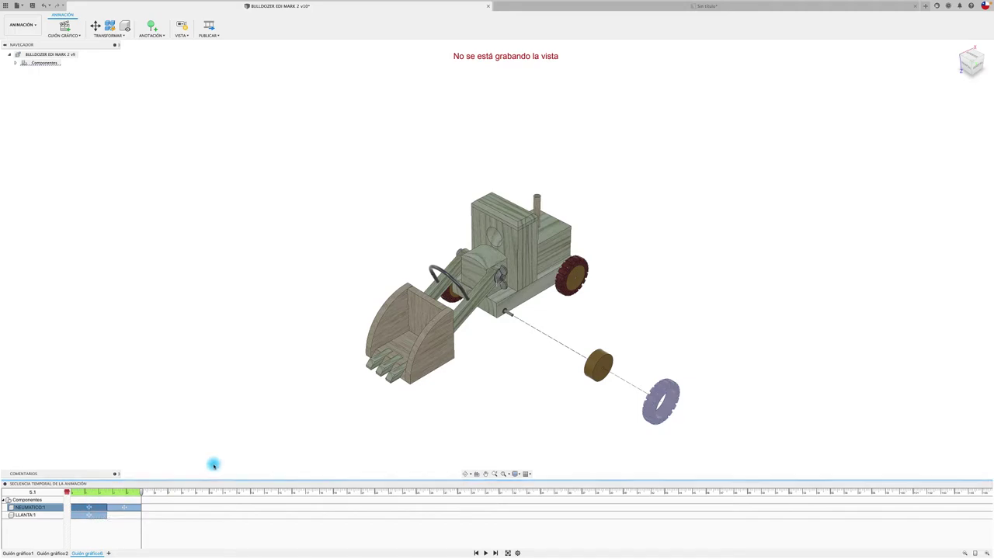
click(226, 444)
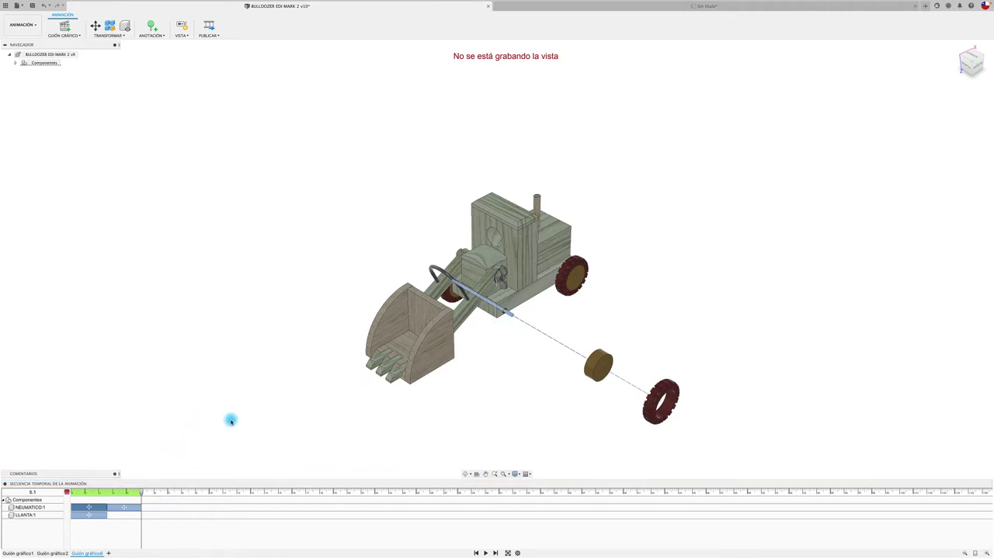
Slide the axle out along Y toward the wheel
key(m)
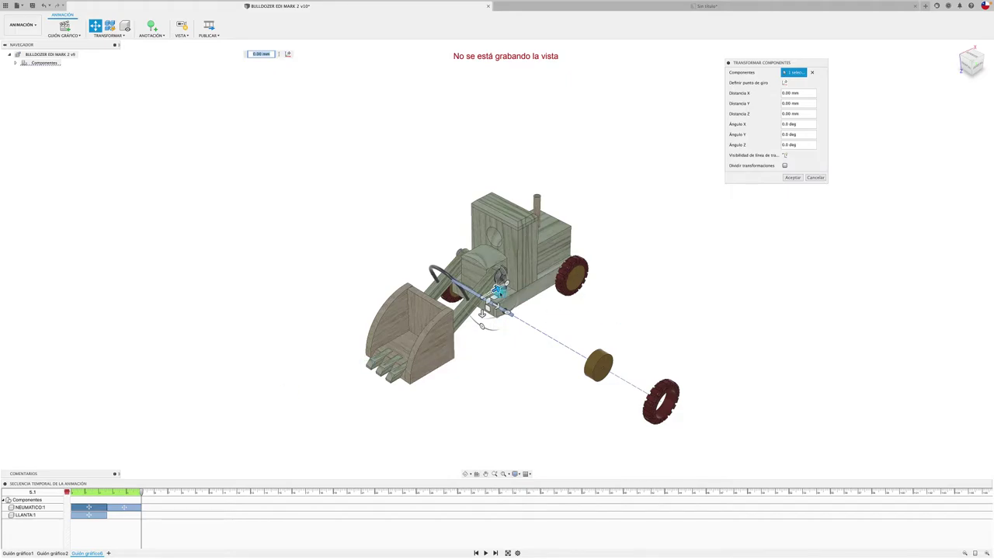
drag(495, 288, 578, 323)
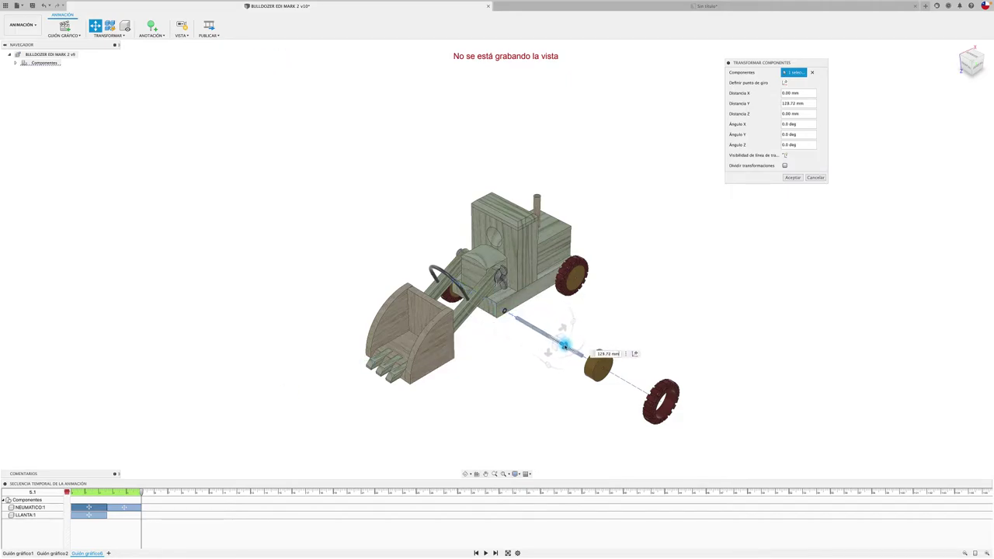
click(793, 177)
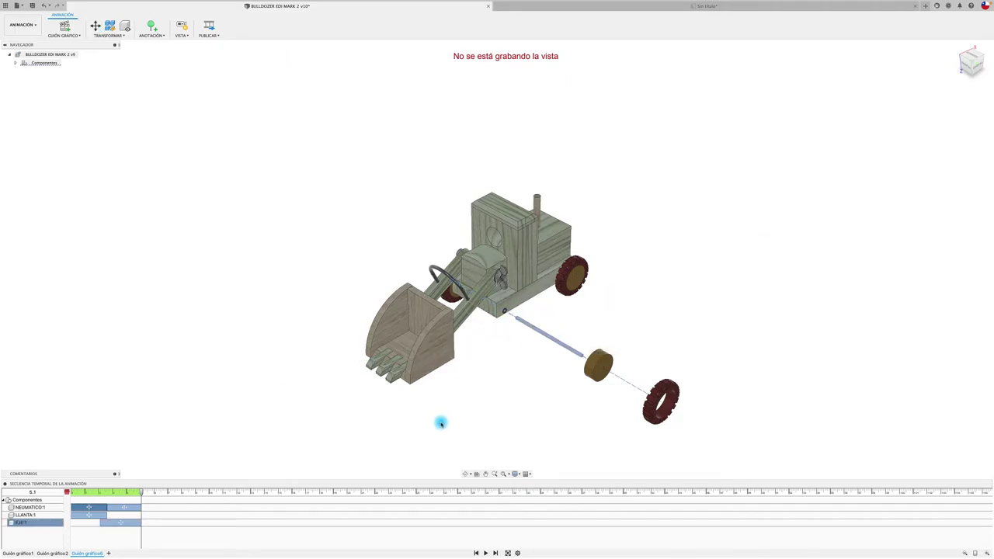
Replay the animation from the start, then lift the M4 washer 15 mm in Z
click(478, 553)
click(486, 553)
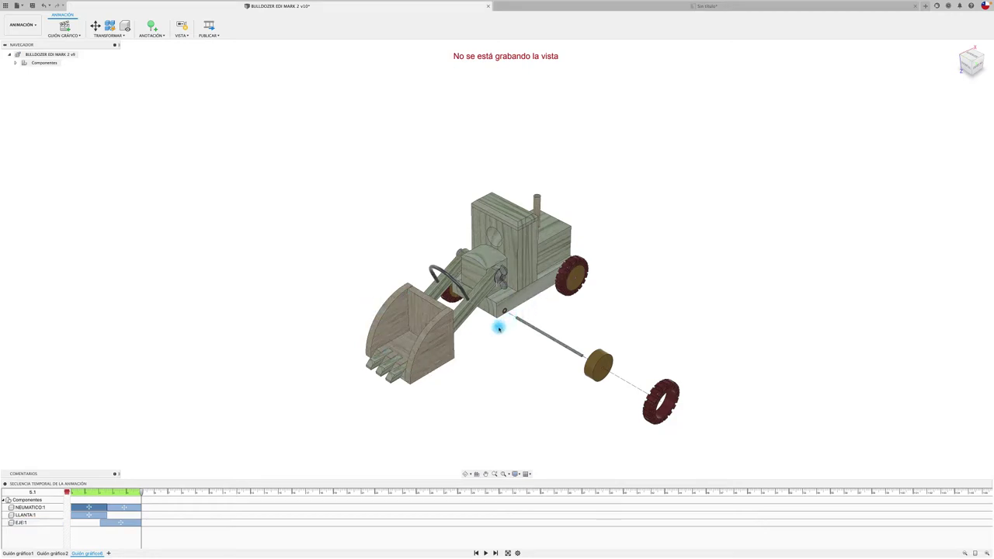
key(m)
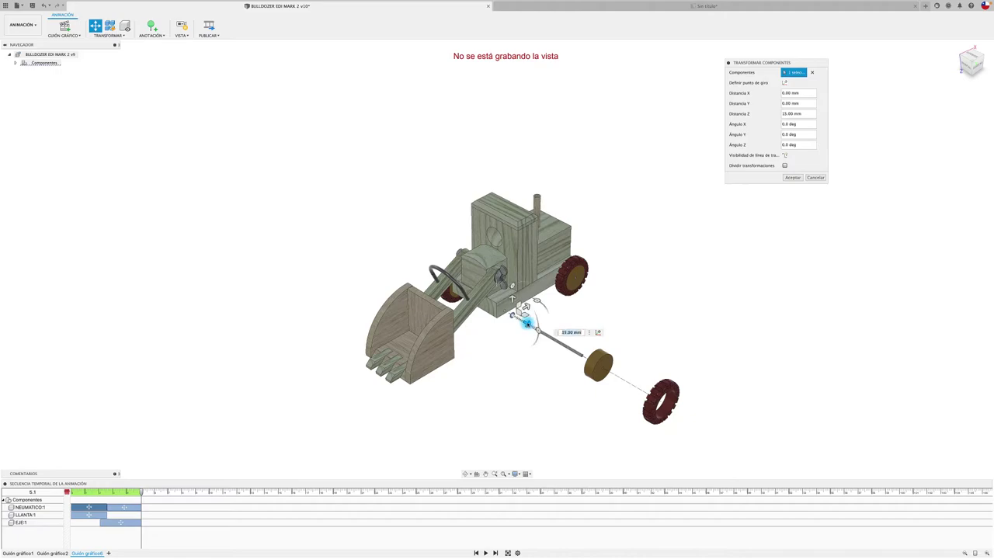
click(792, 177)
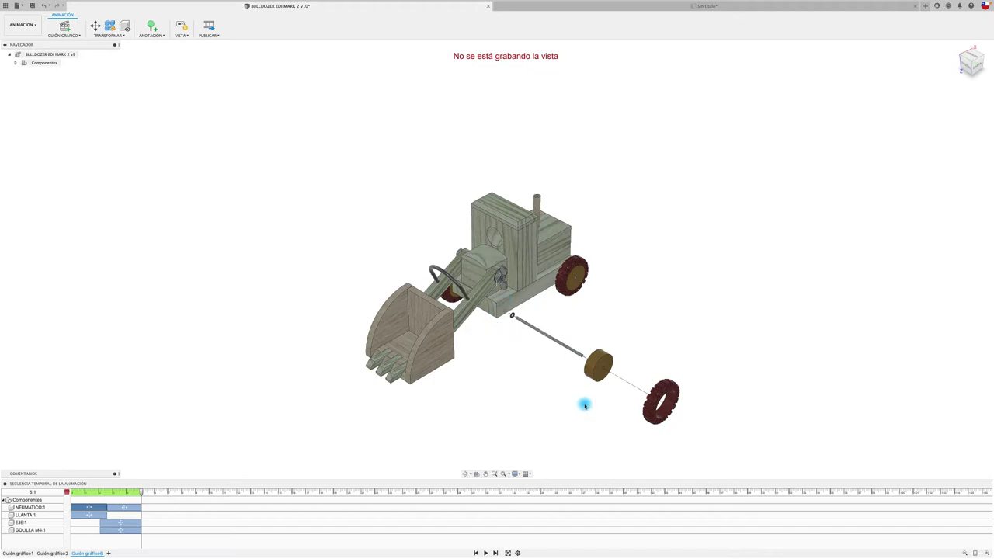
Rotate the tire -600 around its axle
click(648, 414)
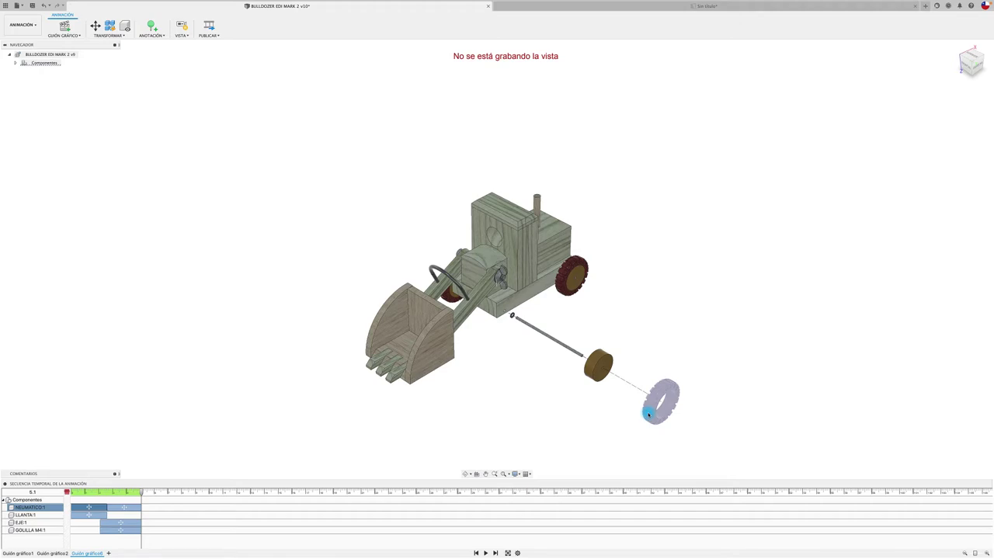
key(m)
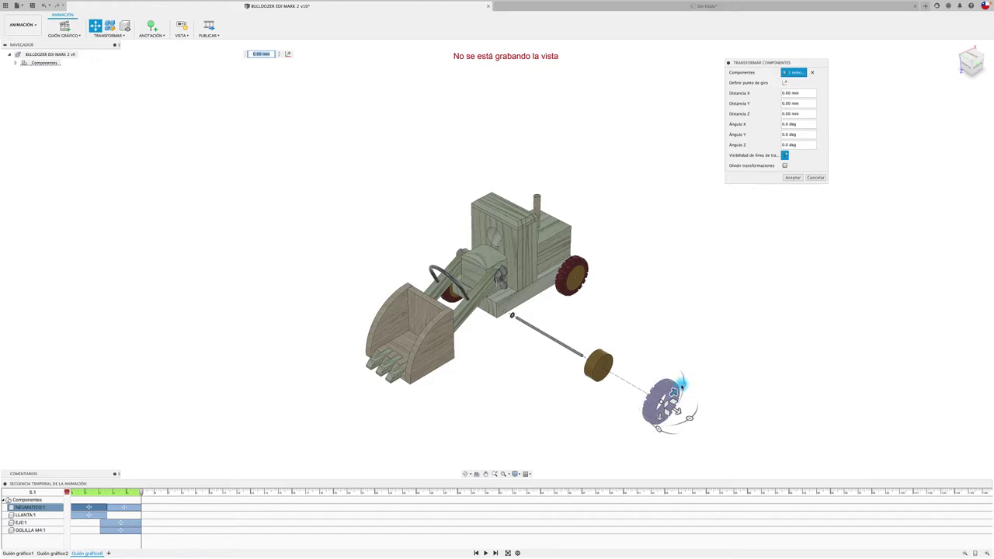
mouse_move(684, 378)
mouse_down()
mouse_move(673, 417)
mouse_move(654, 411)
mouse_move(641, 421)
mouse_up()
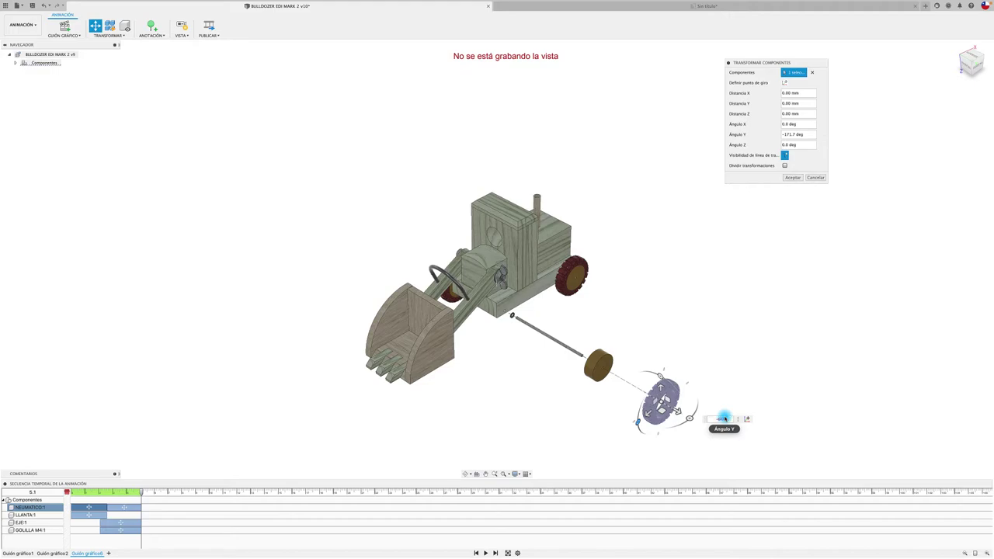
text(-600)
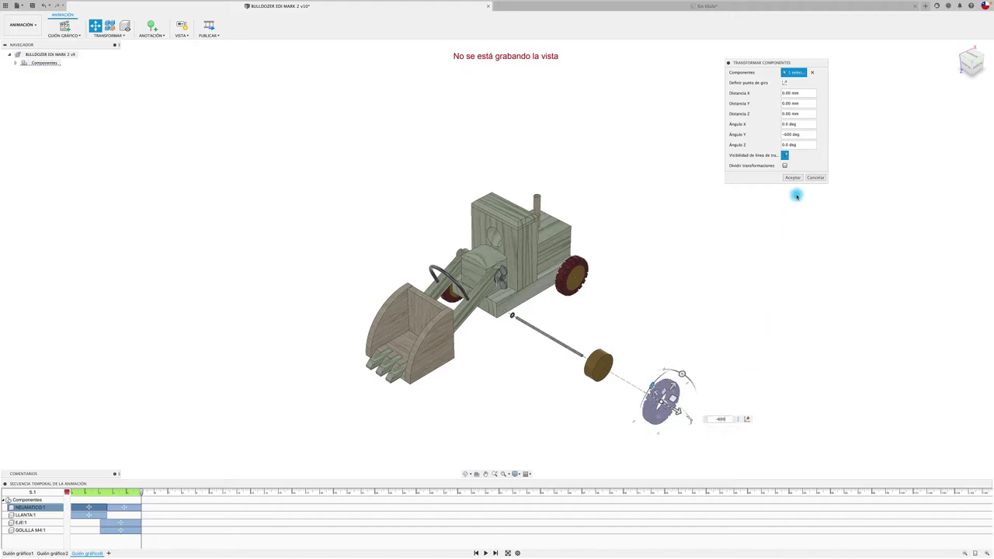
click(792, 177)
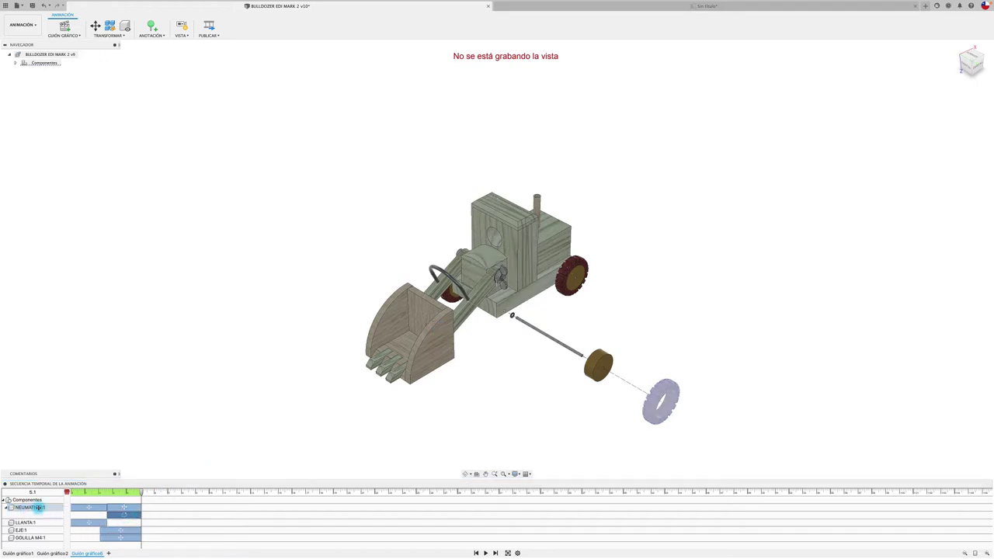
Select the NEUMATICO rotate action and replay the wheel animation from the start
click(124, 517)
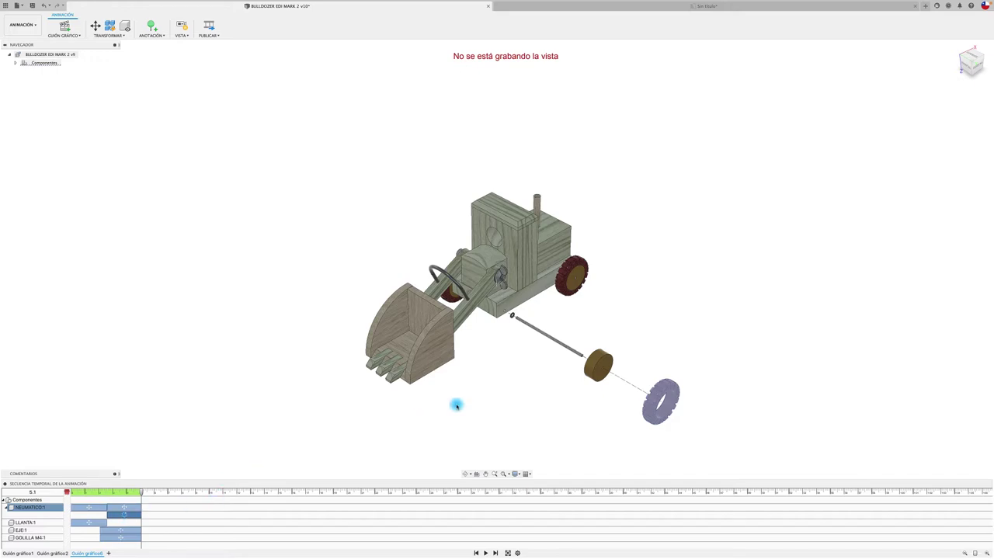
click(475, 552)
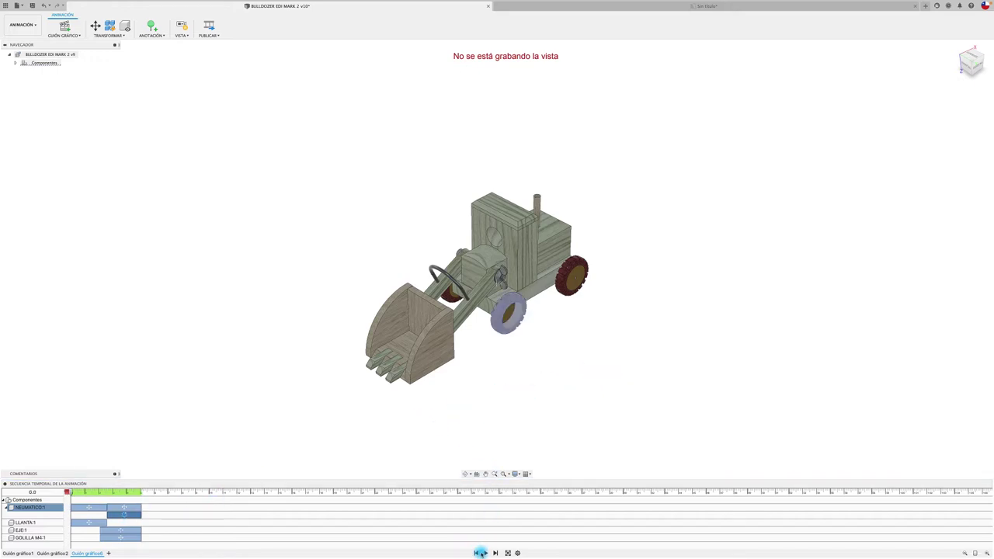
click(483, 553)
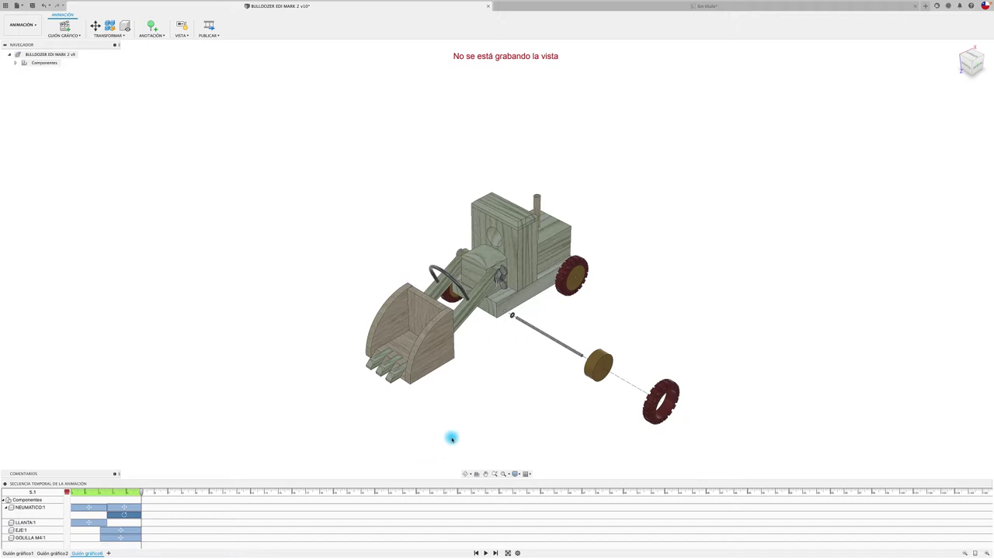
At the 10.1 mark, slide the M4 wing nut outward toward the wheel
drag(139, 493, 211, 493)
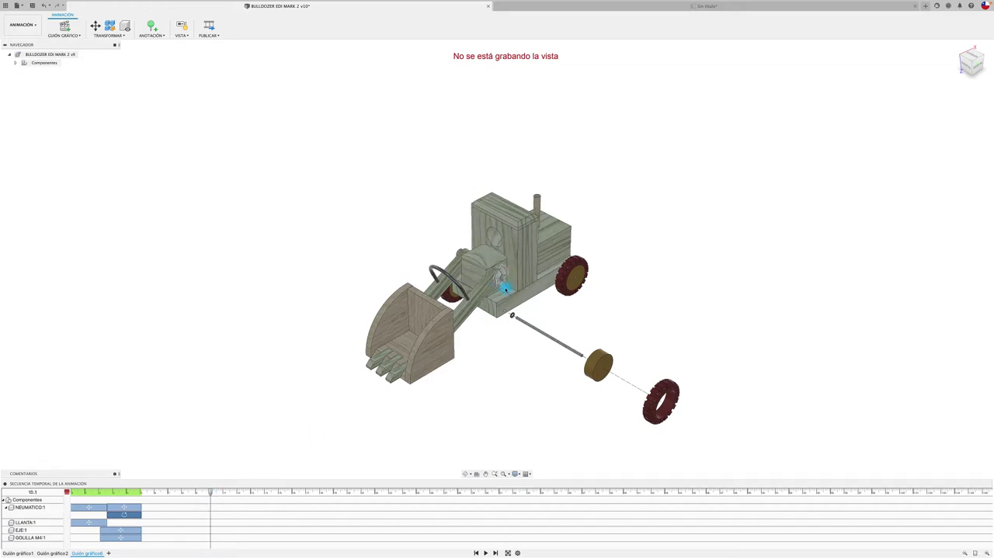
key(m)
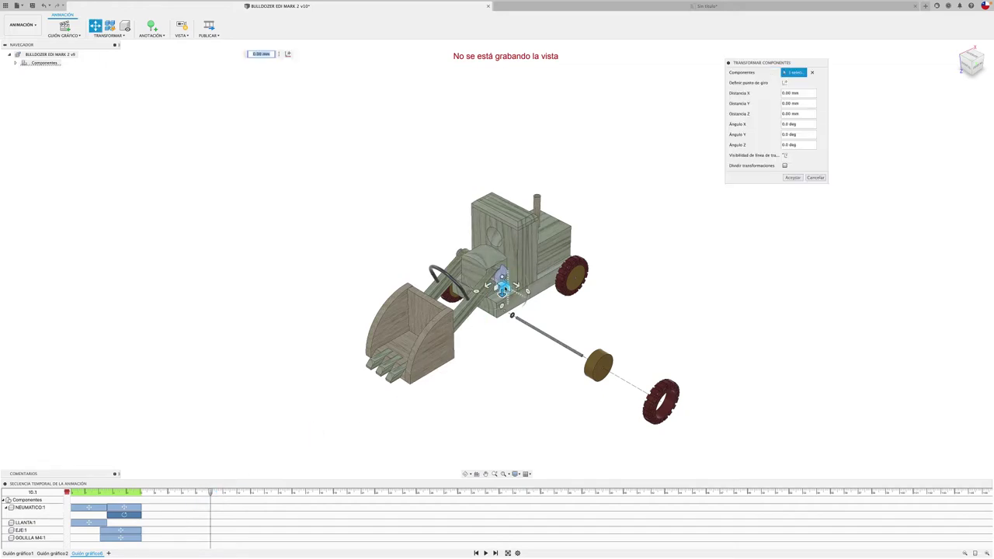
drag(517, 285, 663, 348)
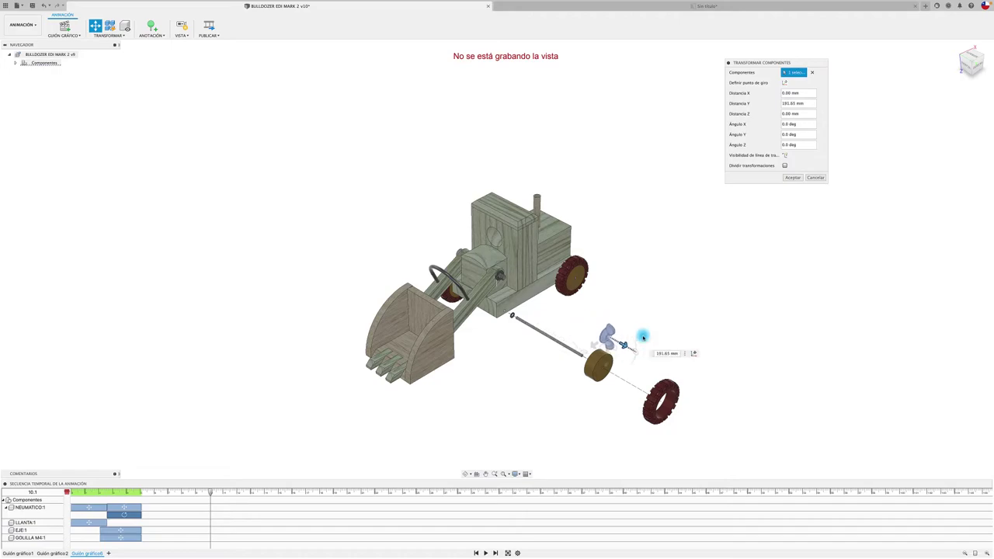
click(792, 177)
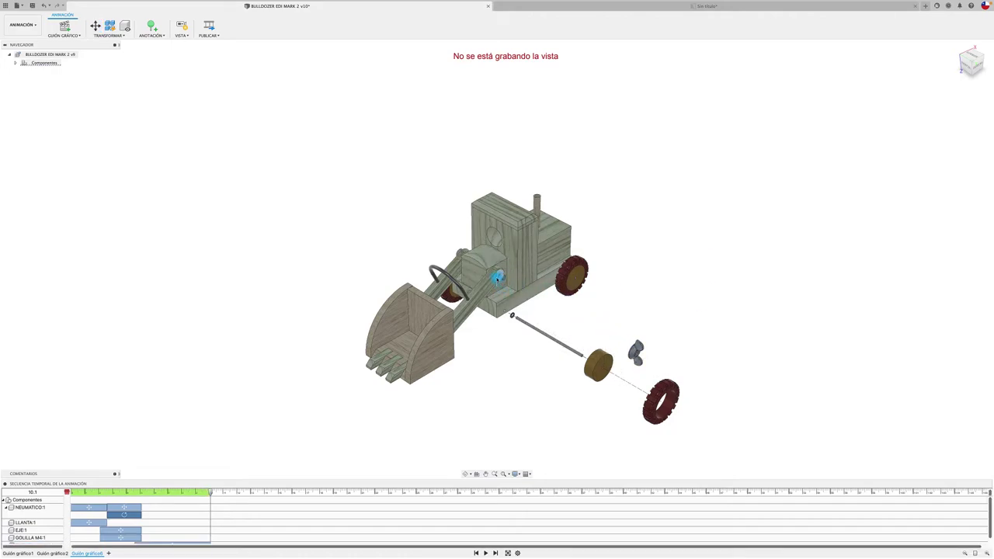
Slide the hub washer outward along the wheel axis with its trajectory line shown
click(498, 277)
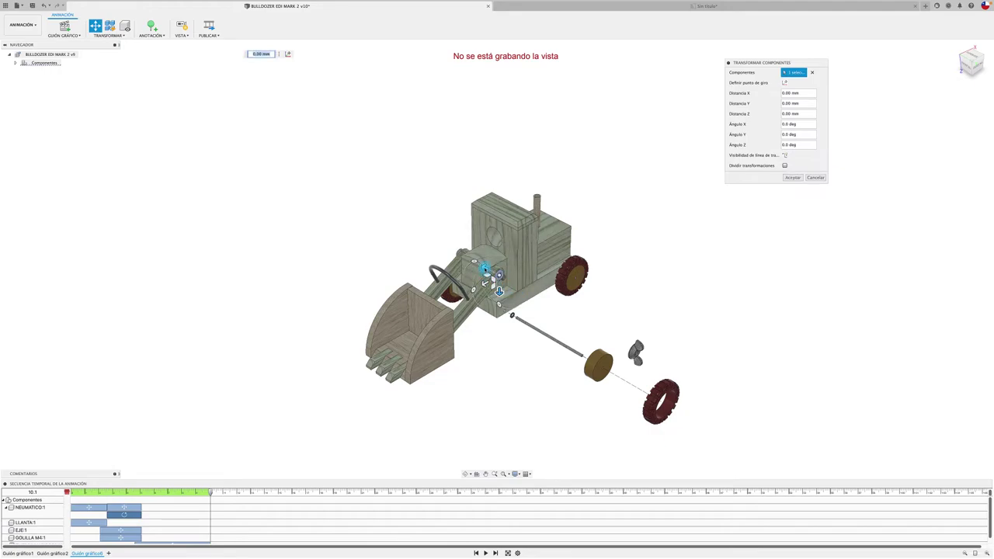
drag(499, 291, 594, 338)
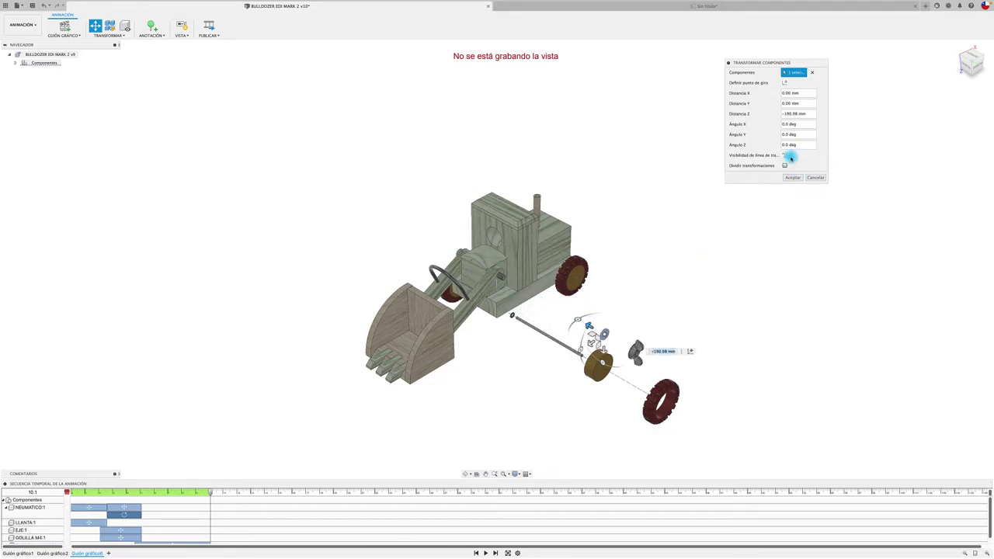
click(787, 177)
click(793, 178)
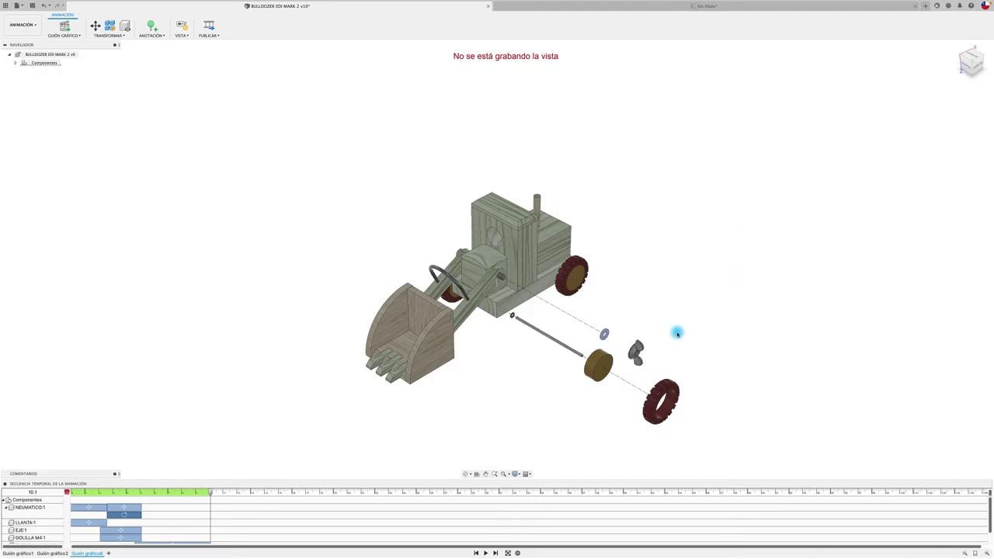
Spin the wing nut about Y by 1003 and select its rotation action
click(641, 362)
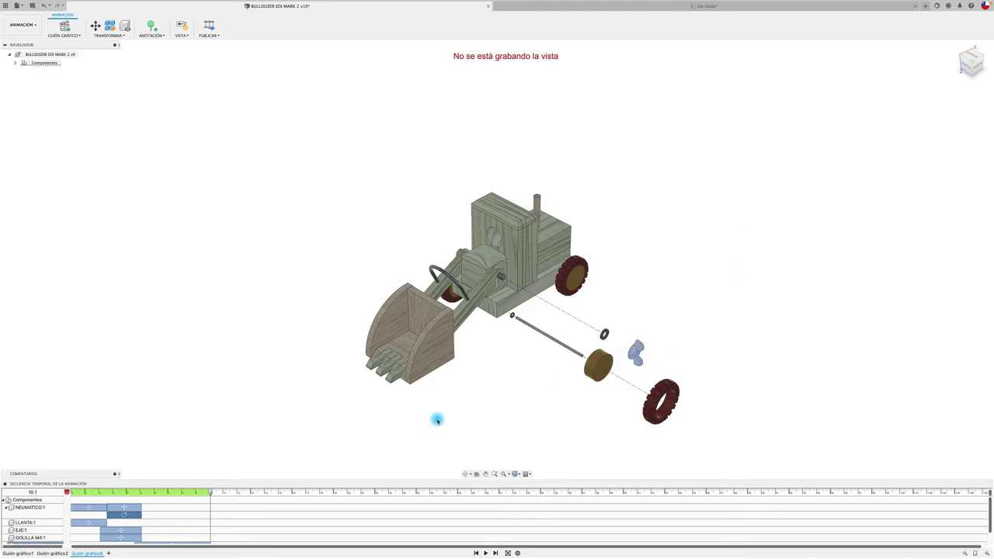
scroll(274, 518, down, 2)
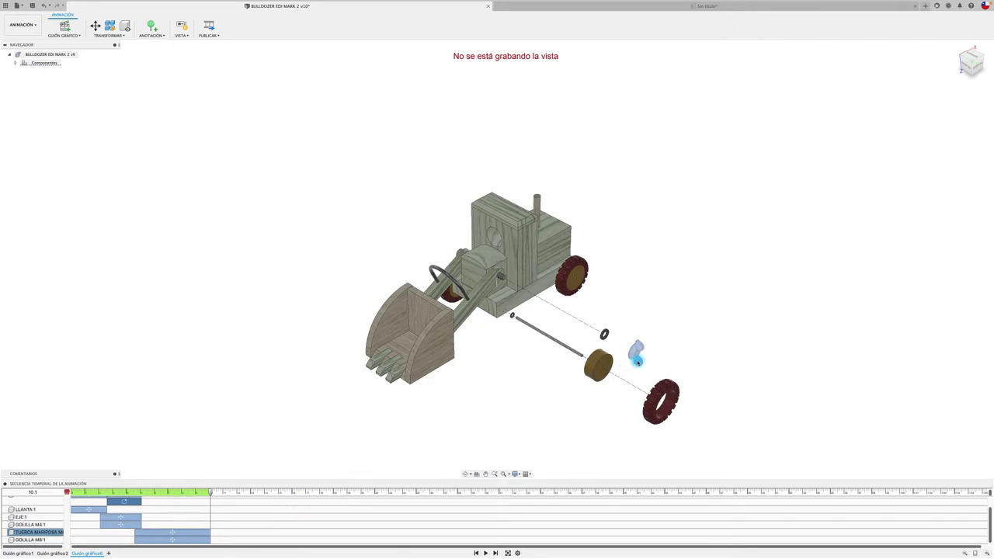
key(m)
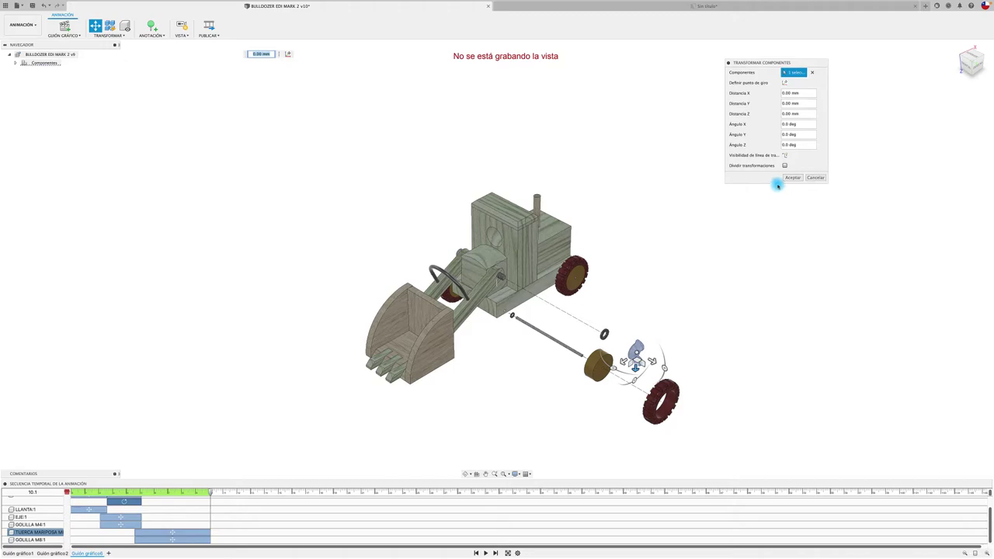
mouse_move(661, 373)
mouse_down()
mouse_move(651, 324)
mouse_move(669, 336)
mouse_up()
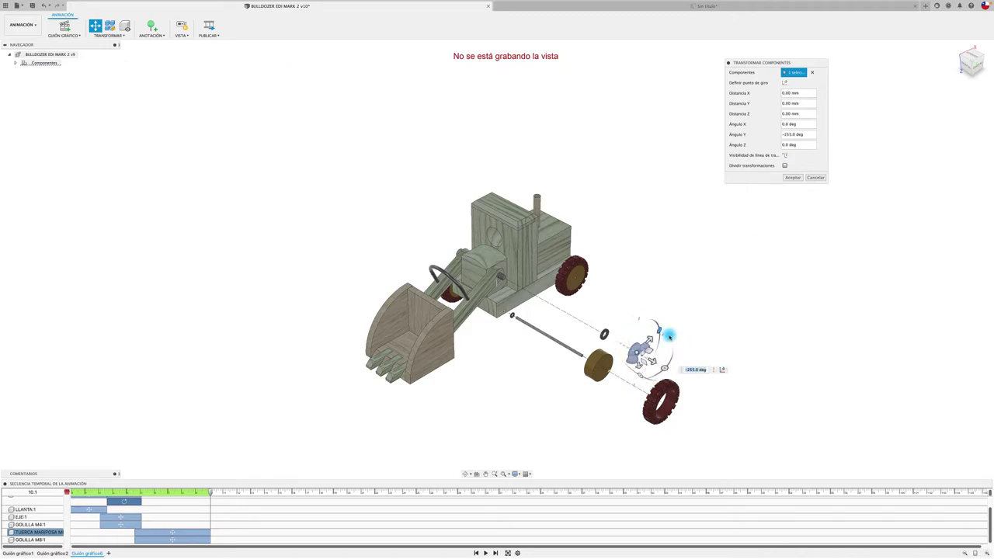
key(BackSpace)
key(BackSpace)
key(BackSpace)
text(100)
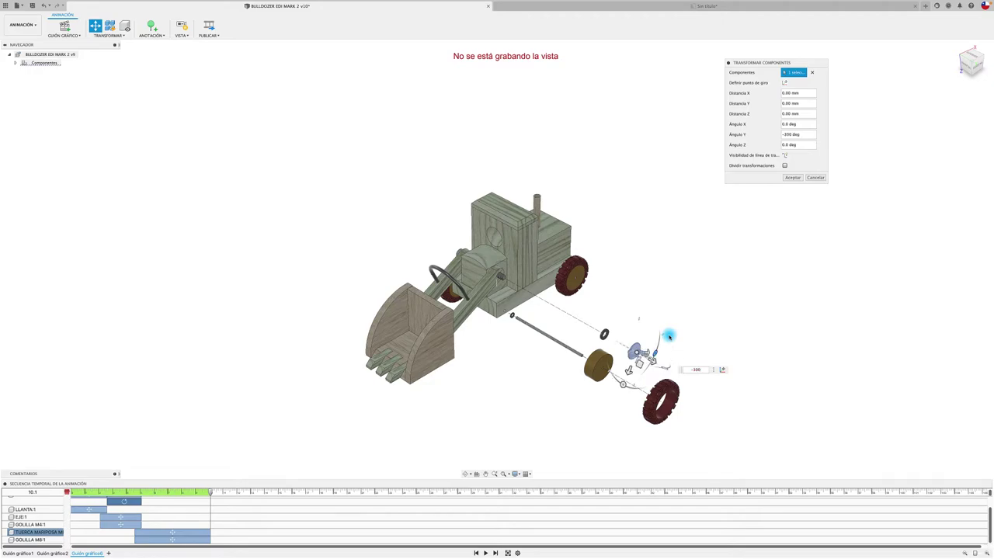
text(36)
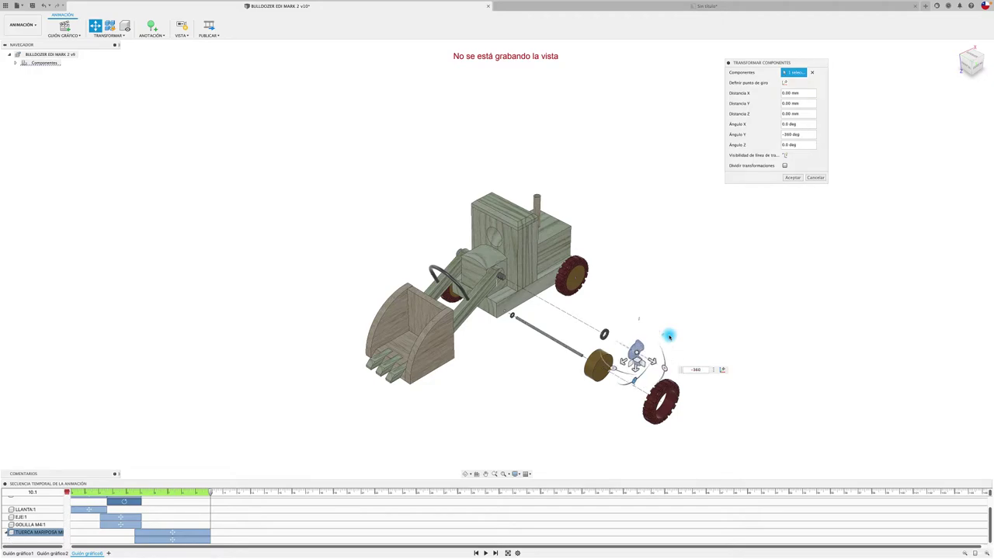
key(Return)
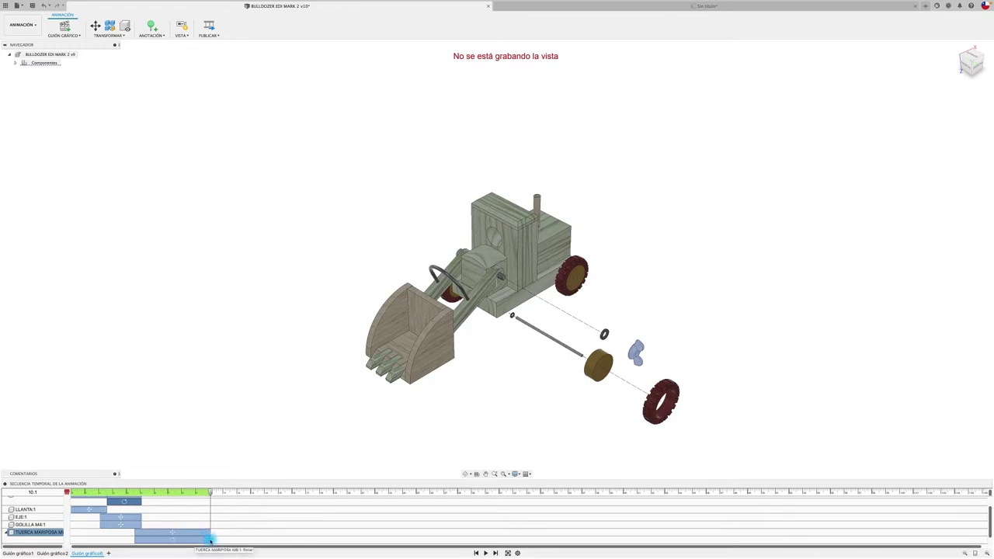
click(208, 540)
Try lengthening and shortening the wing nut's rotation bar, replaying and scrubbing to check timing
drag(208, 539, 264, 539)
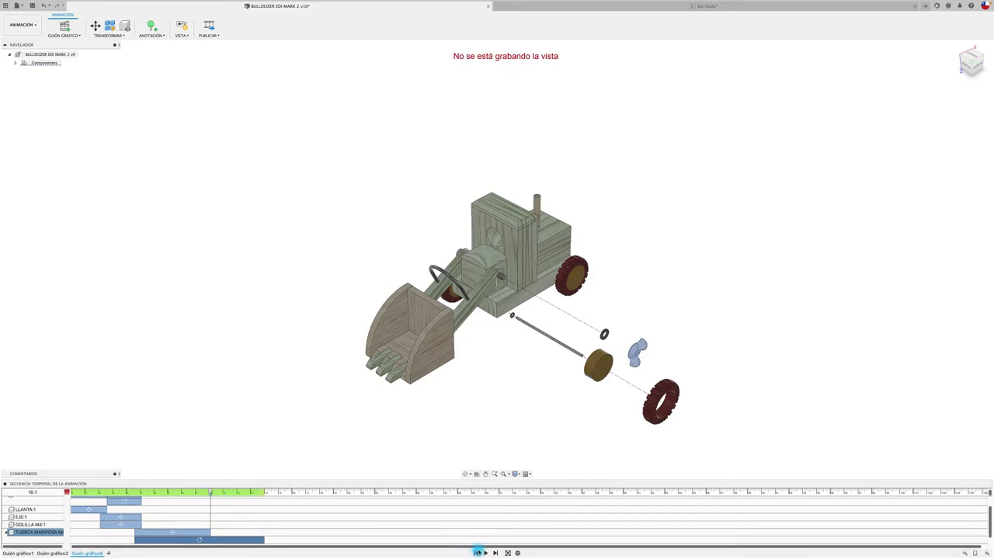
click(478, 552)
click(485, 552)
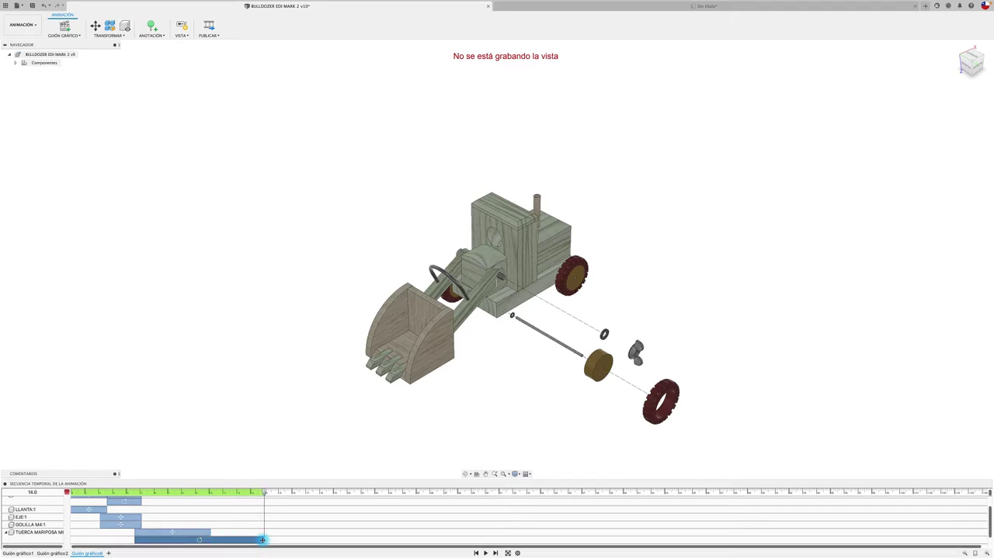
drag(261, 540, 172, 539)
mouse_move(264, 493)
mouse_down()
mouse_move(116, 494)
mouse_move(138, 496)
mouse_up()
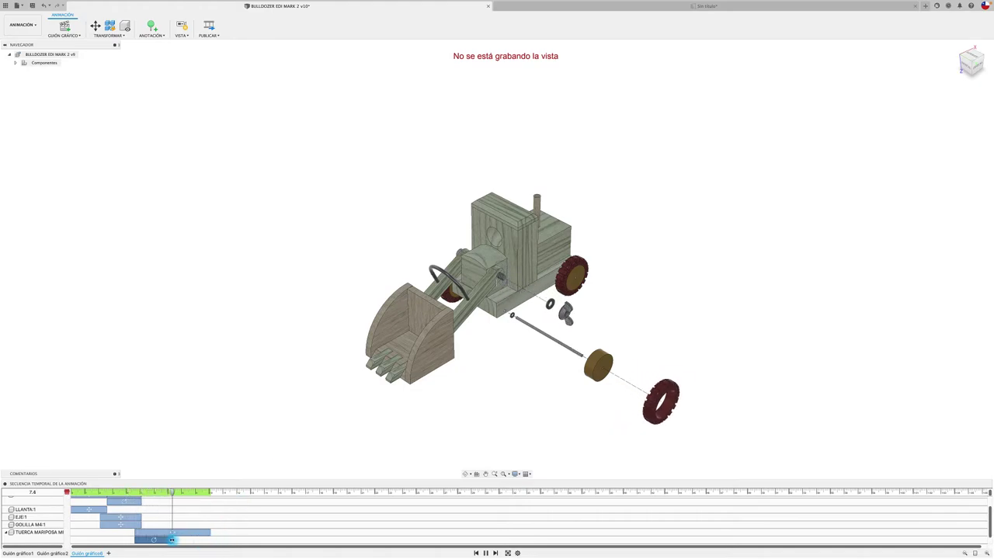
Extend the TUERCA MARIPOSA rotate bar to end at 10.1 and play the ending
drag(177, 541, 209, 539)
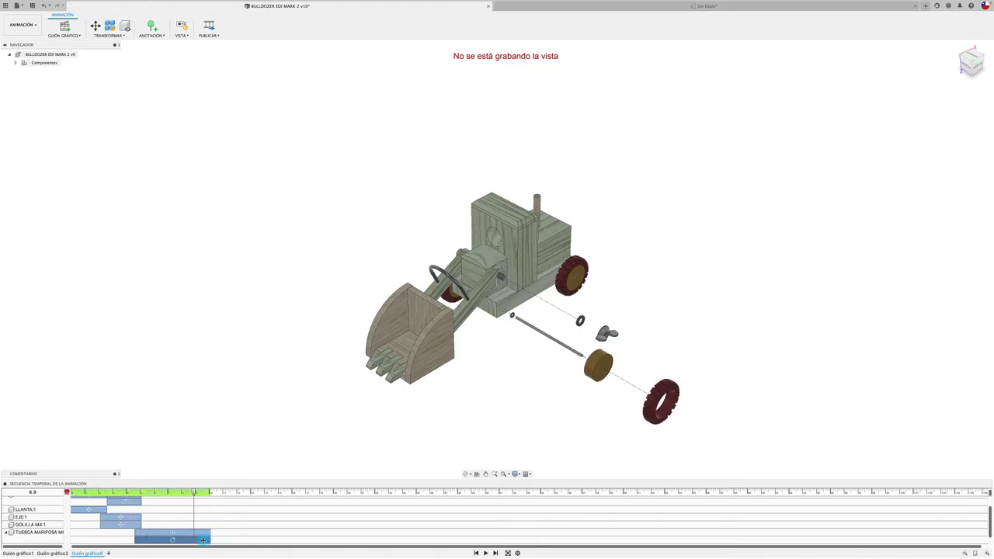
click(203, 540)
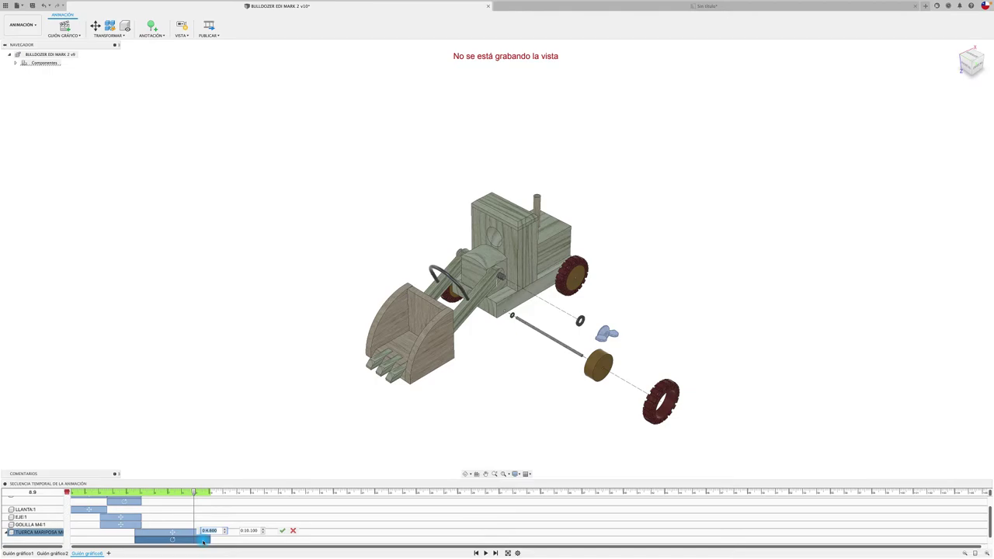
click(204, 528)
click(293, 531)
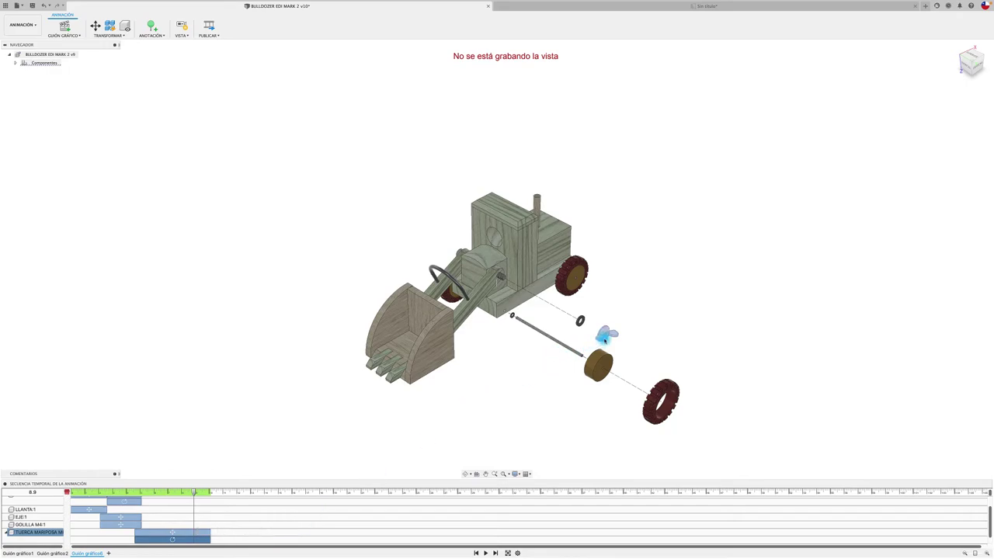
click(605, 339)
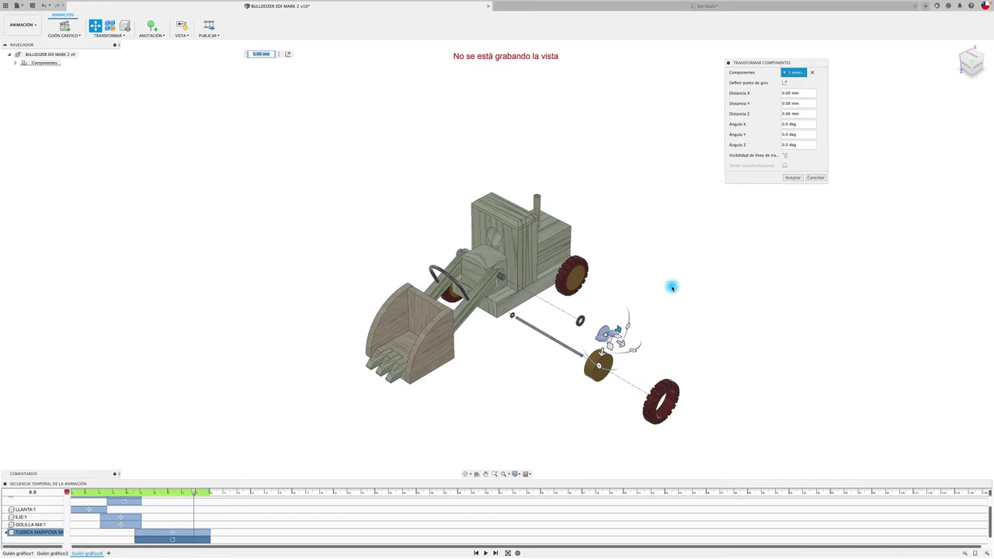
click(815, 178)
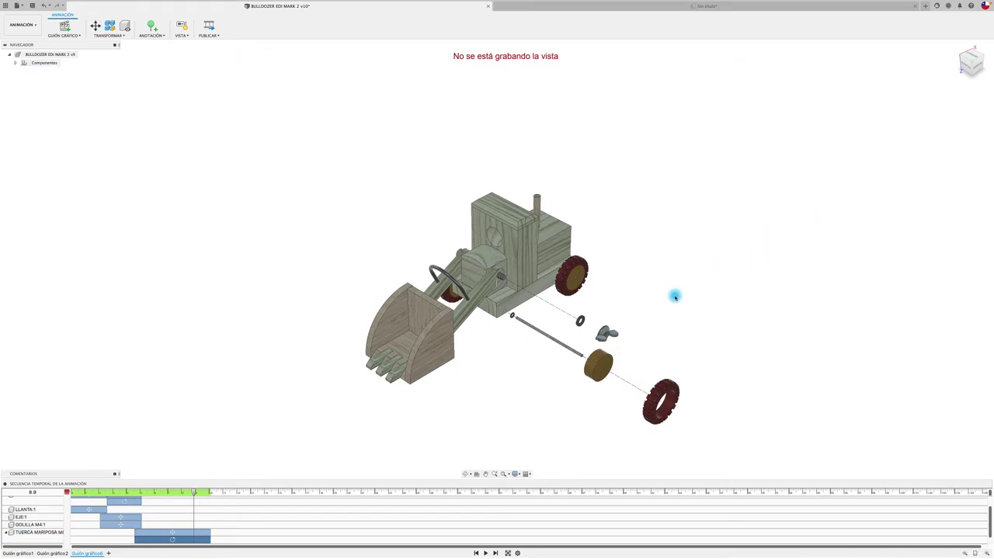
drag(193, 492, 201, 493)
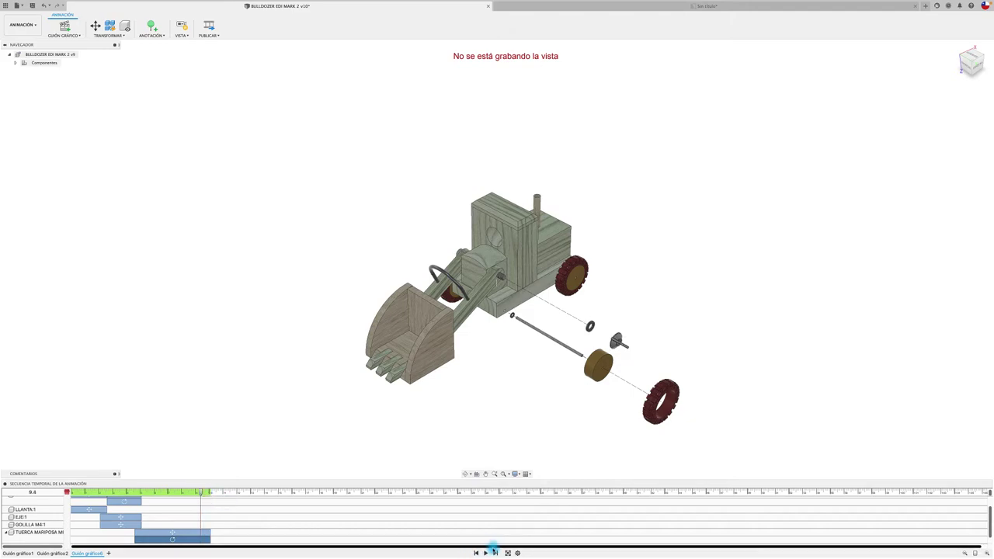
click(485, 553)
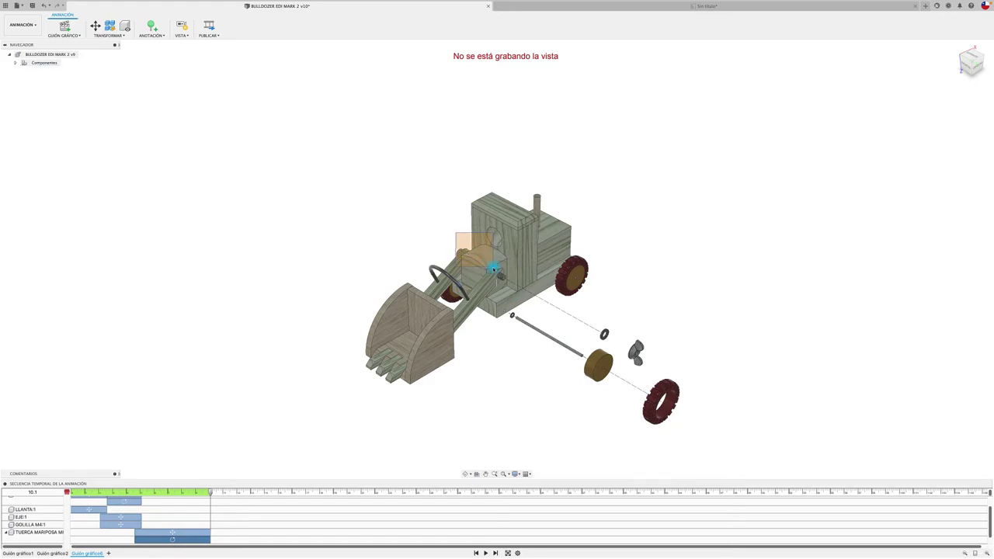
Pull the rod above the engine up and away from the bulldozer
click(510, 281)
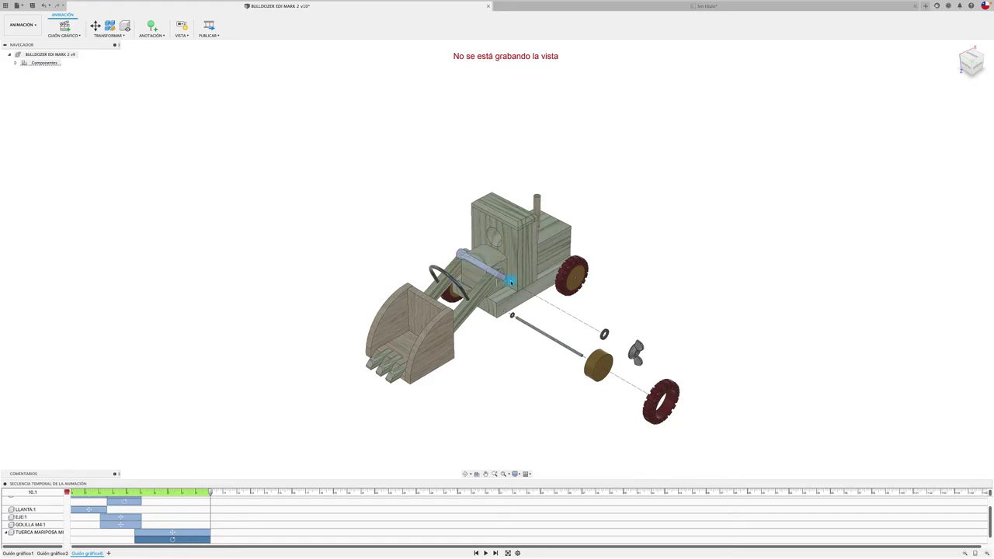
key(m)
drag(510, 281, 395, 229)
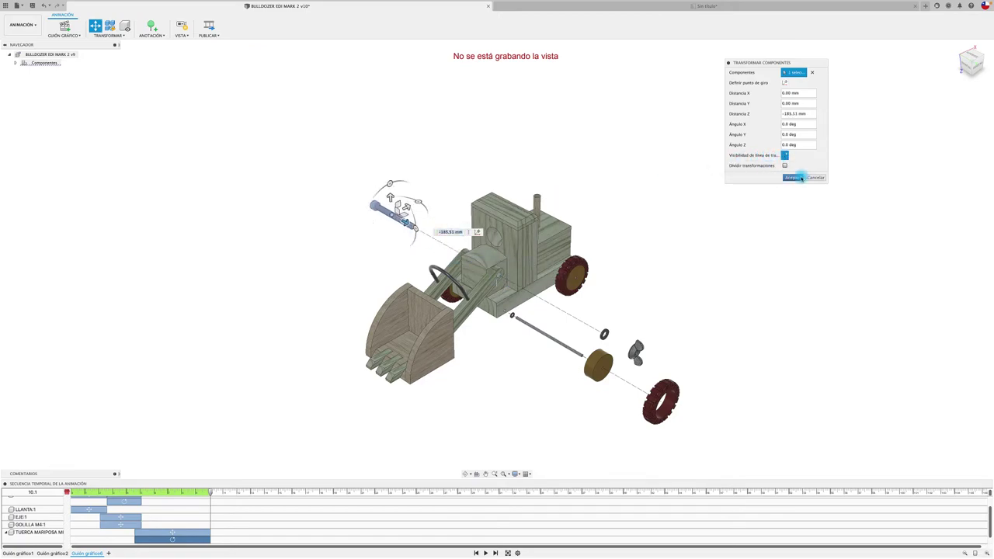
click(802, 178)
At 14.7 s, move the bucket assembly -134.29 mm along X with trail lines
click(210, 498)
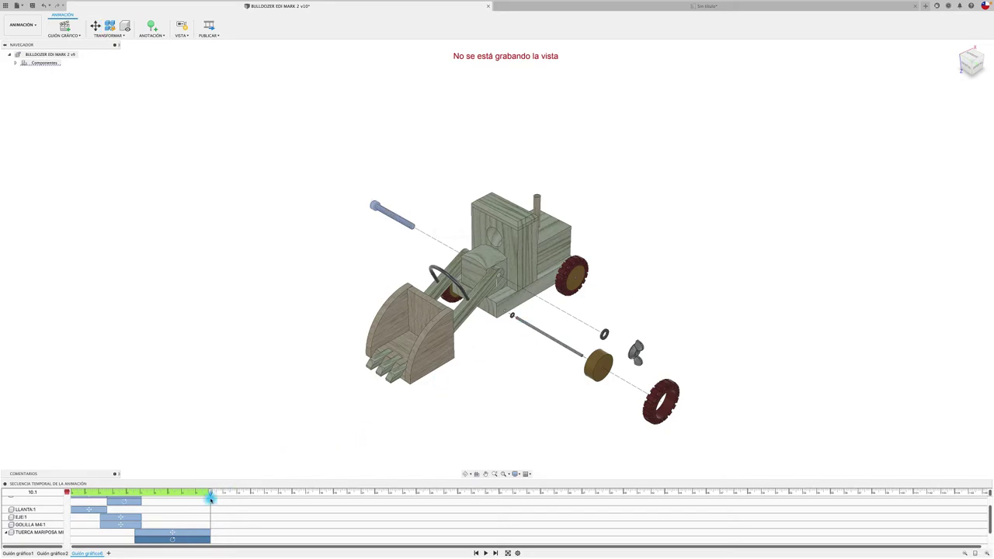
drag(210, 494, 273, 494)
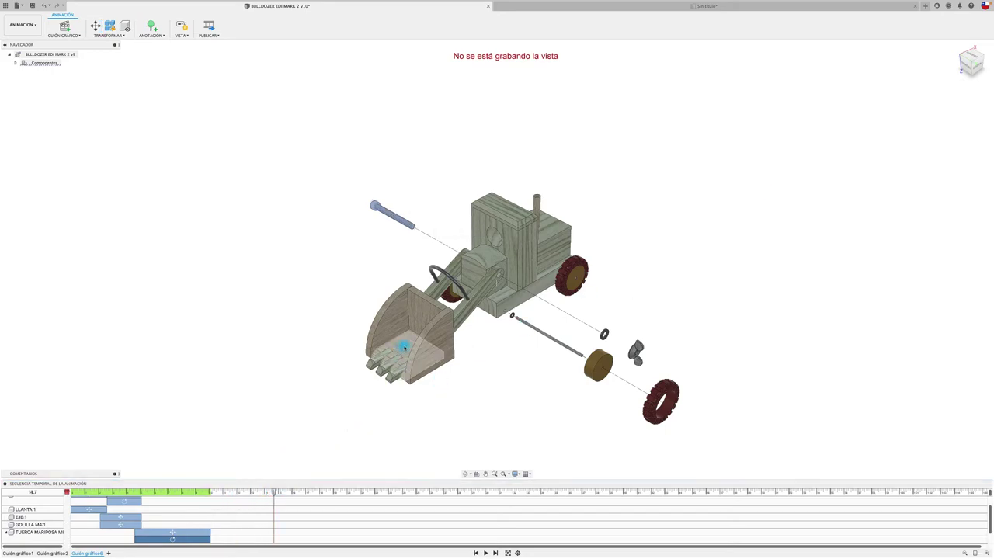
click(395, 376)
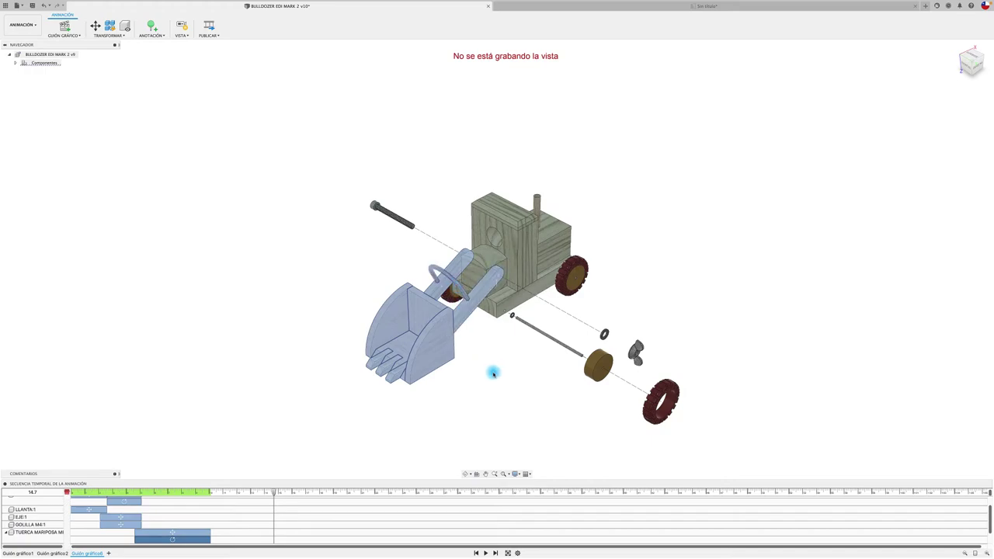
key(m)
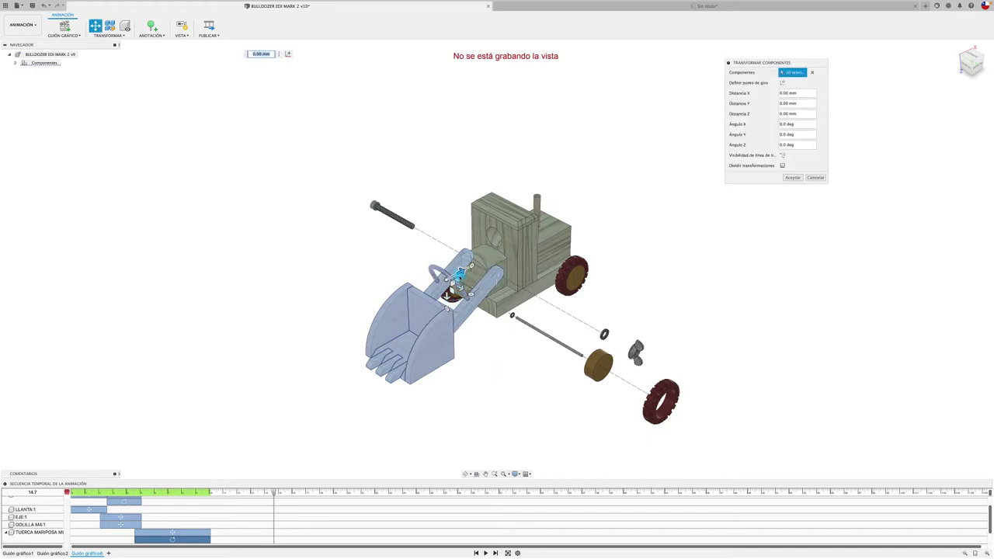
drag(459, 273, 383, 314)
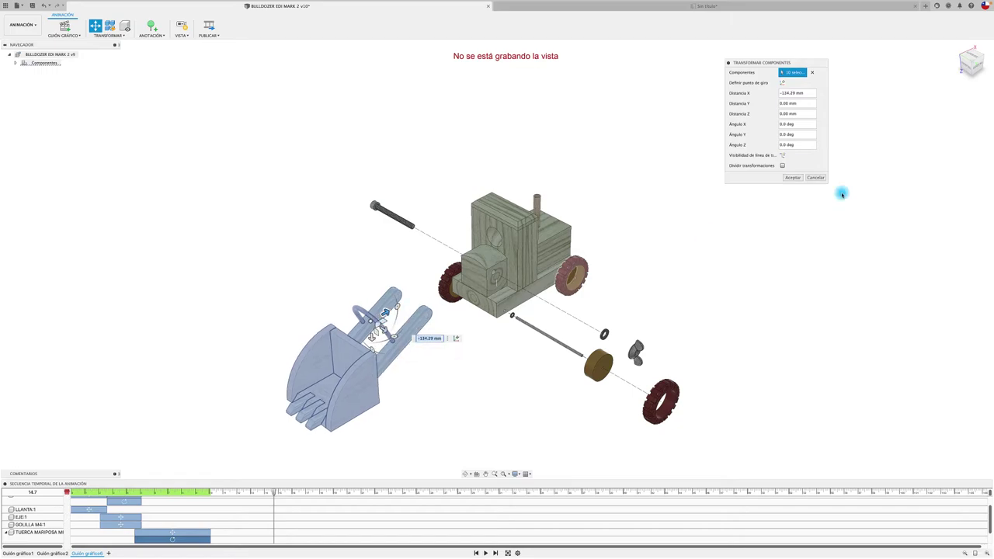
click(783, 155)
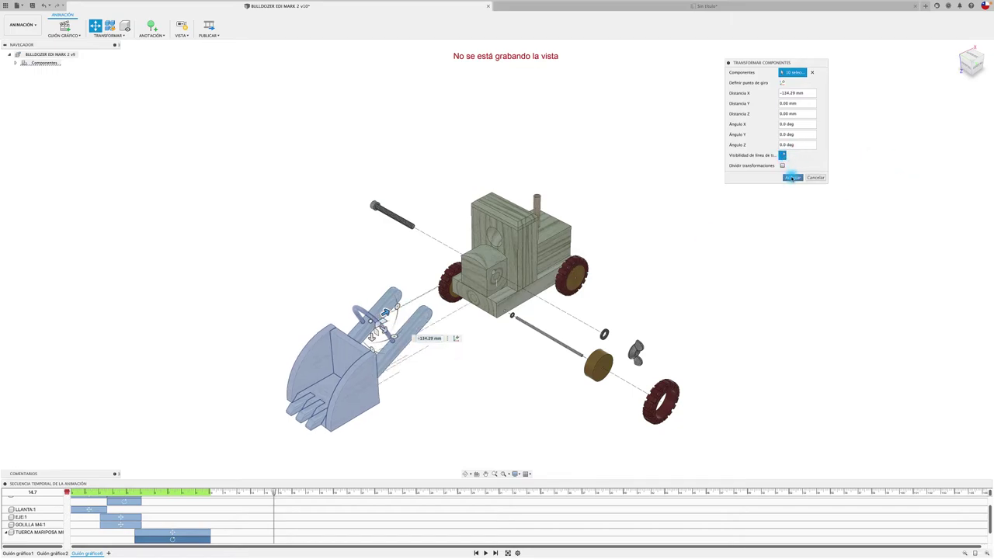
click(792, 177)
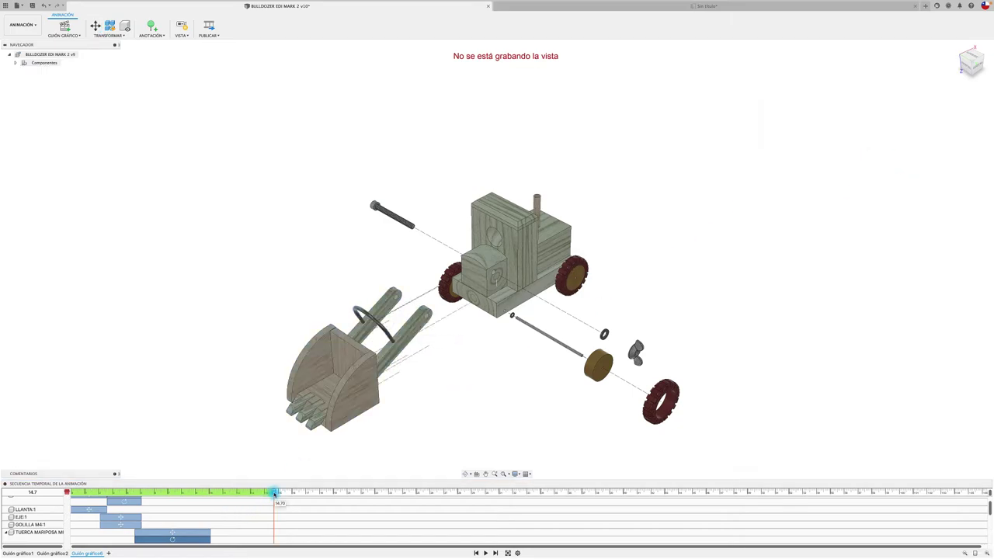
At 16.8 s, pull the bucket and teeth -111.35 mm off the lifting arms
drag(274, 493, 303, 493)
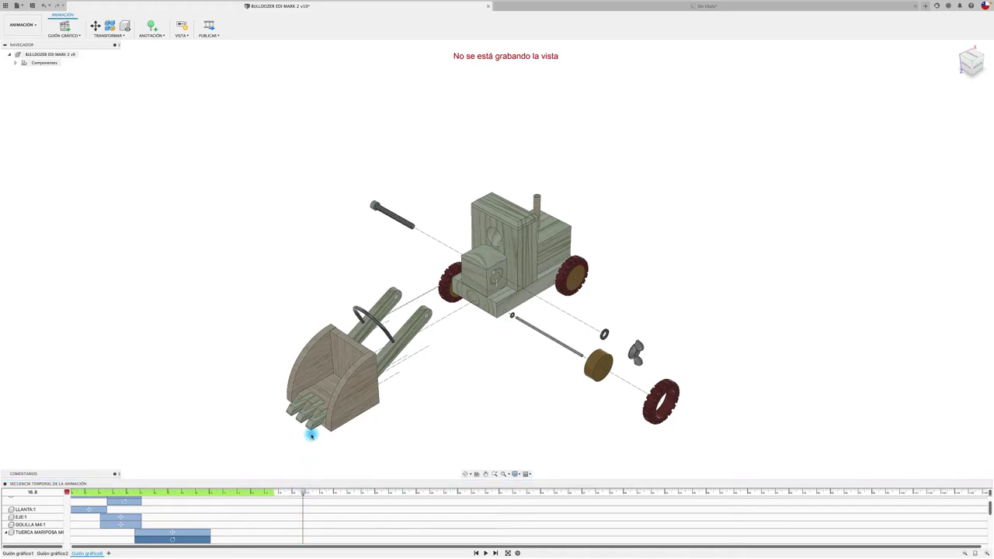
click(312, 408)
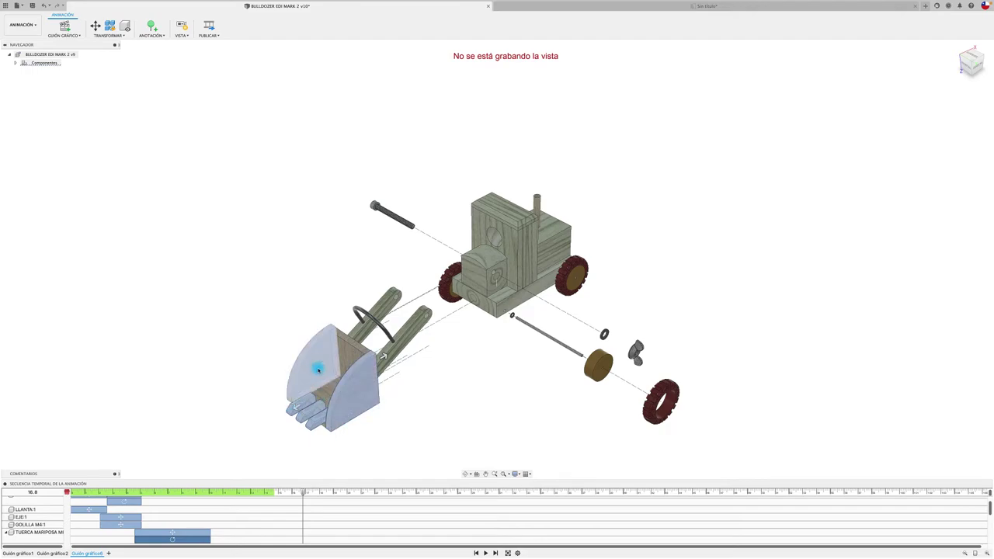
click(318, 369)
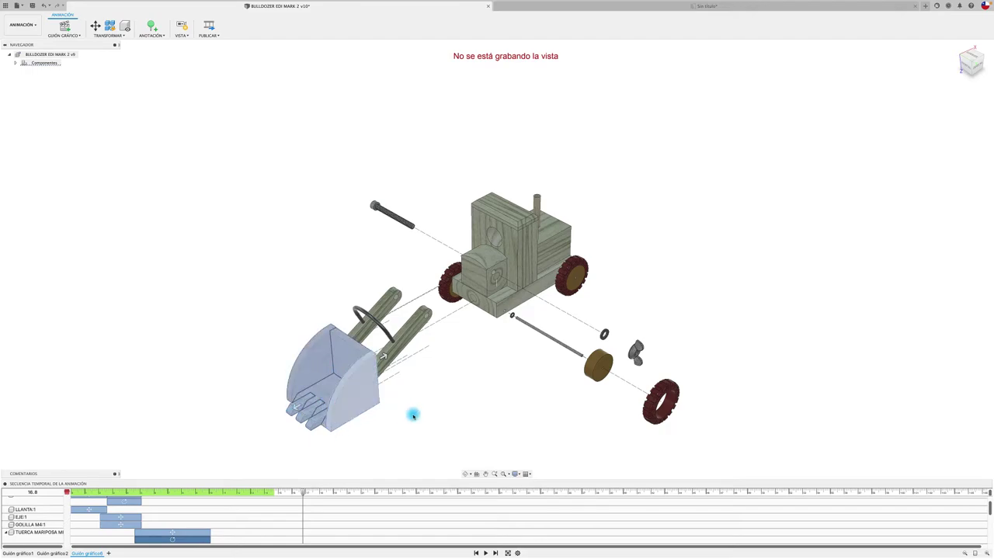
key(m)
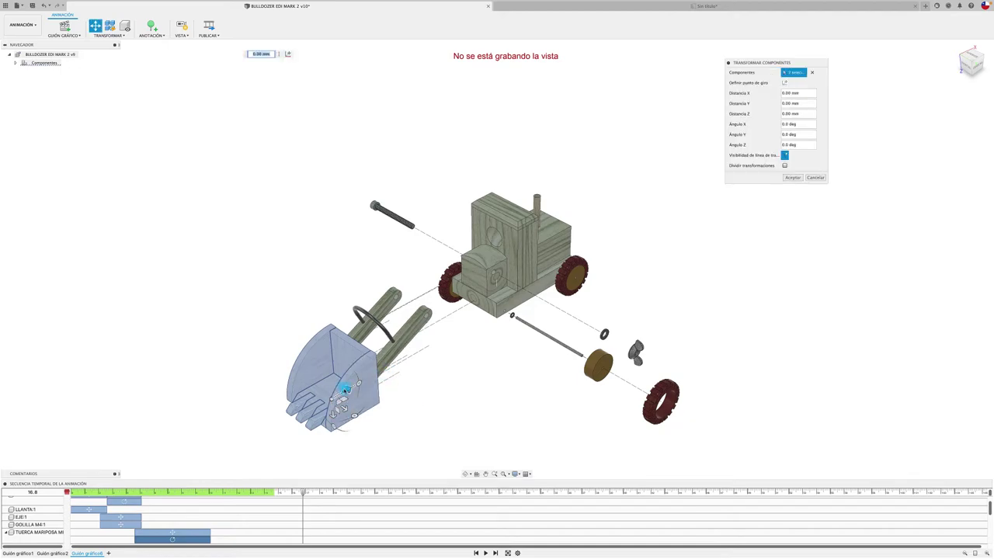
drag(345, 389, 277, 428)
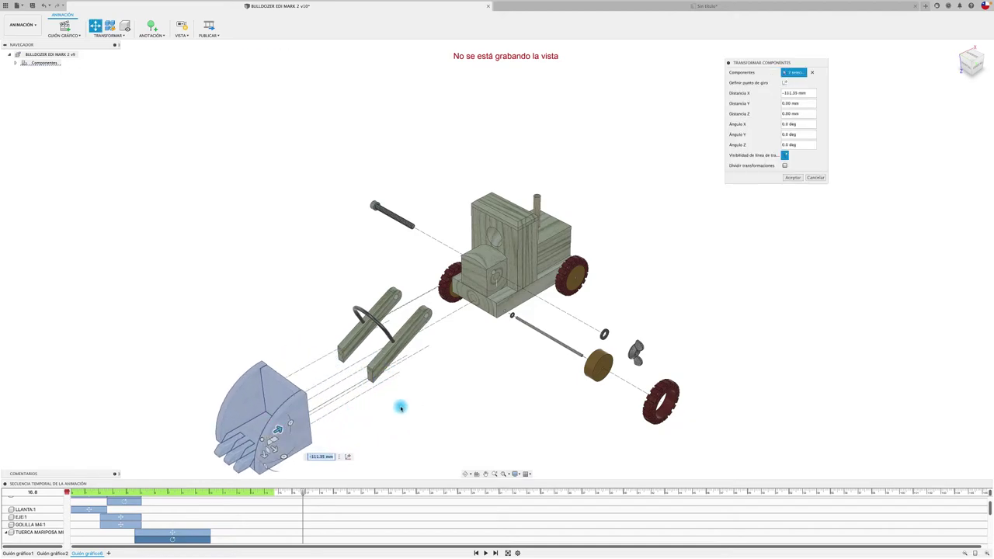
click(792, 177)
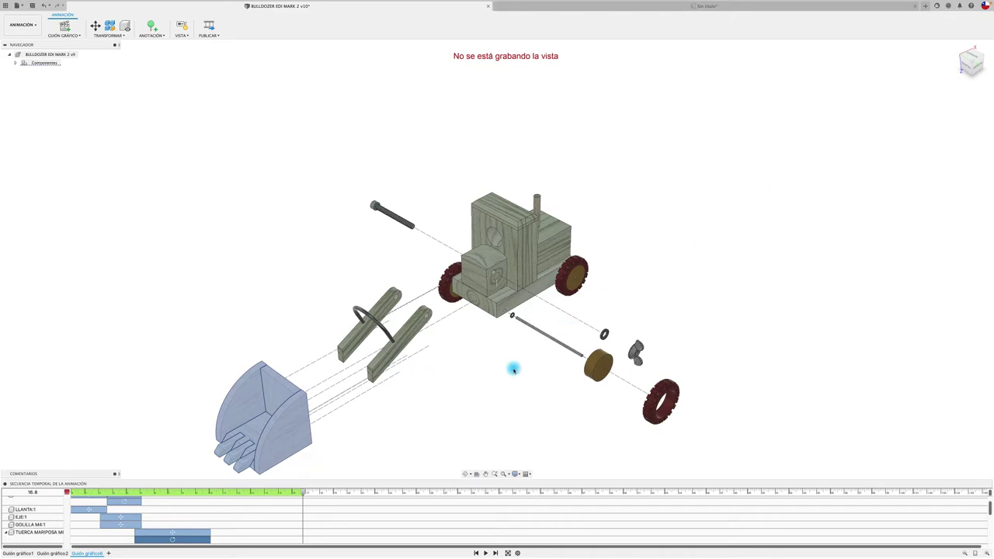
Clear the bucket selection and advance the playhead to 20.1 s
scroll(513, 370, down, 3)
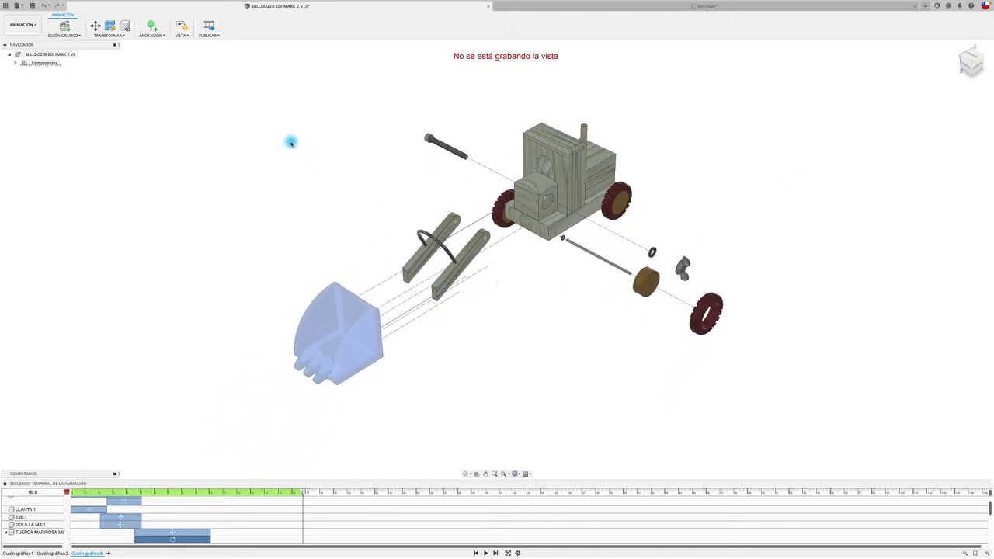
shift+middle_drag(268, 179, 275, 218)
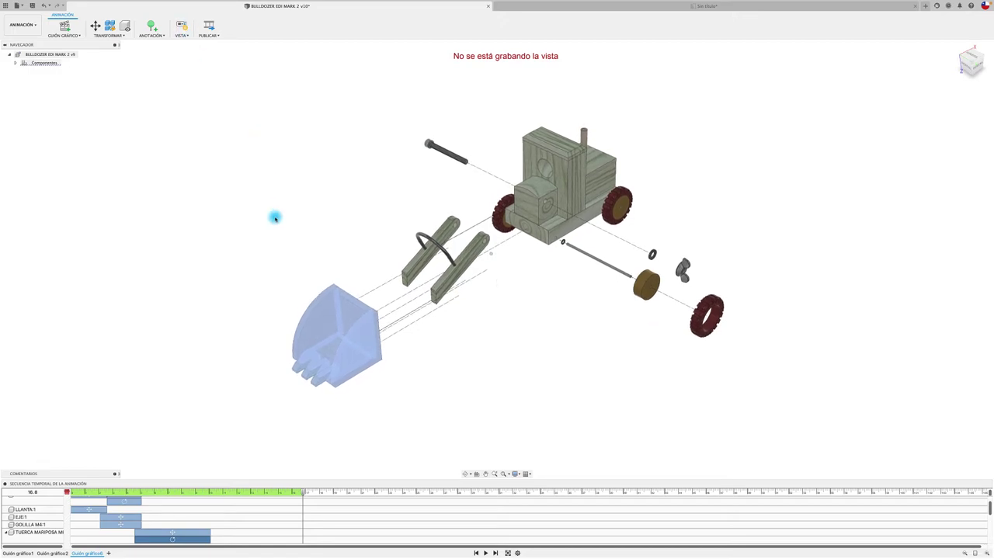
click(496, 426)
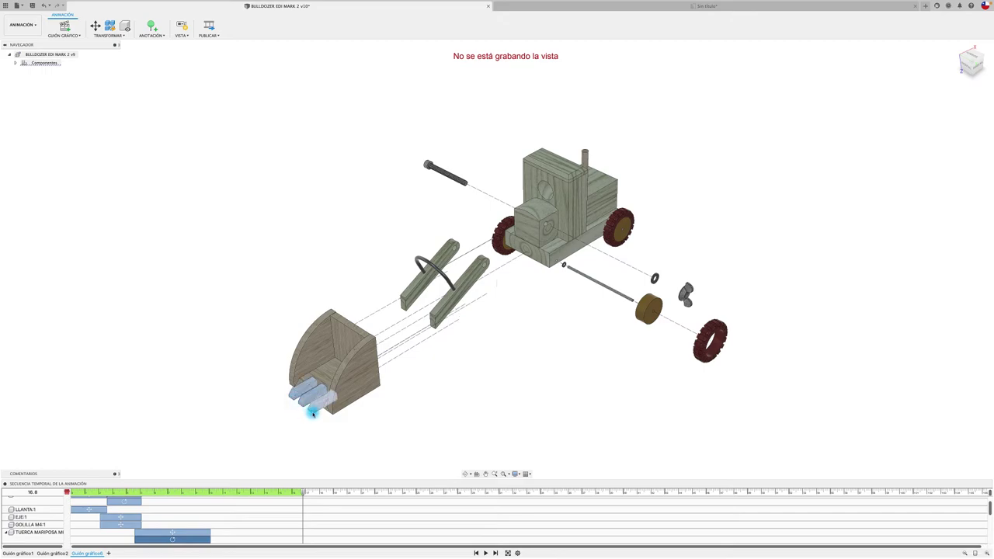
drag(305, 492, 349, 480)
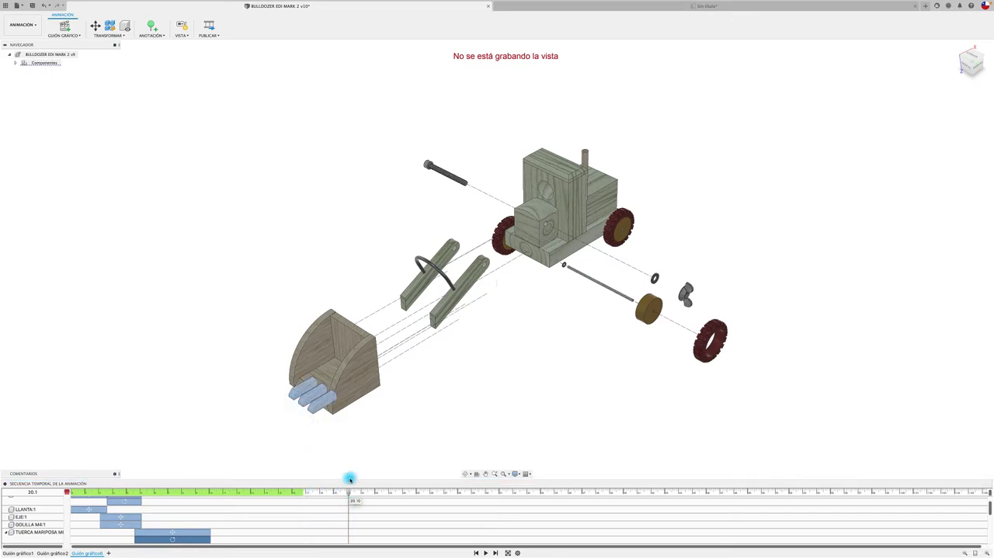
Slide the three bucket teeth -155.76 mm in Z as split transformations
key(m)
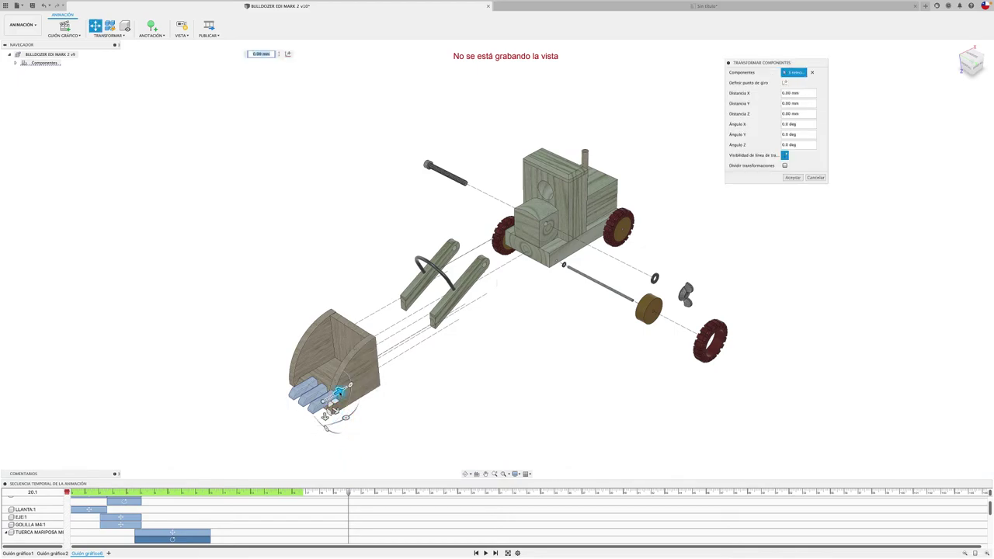
mouse_move(326, 414)
mouse_down()
mouse_move(263, 455)
mouse_move(246, 374)
mouse_up()
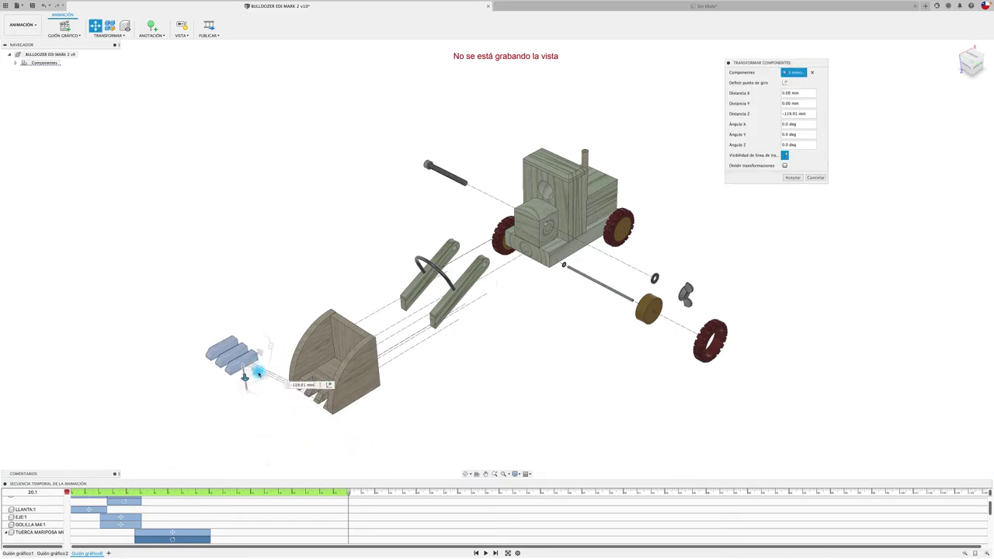
click(784, 166)
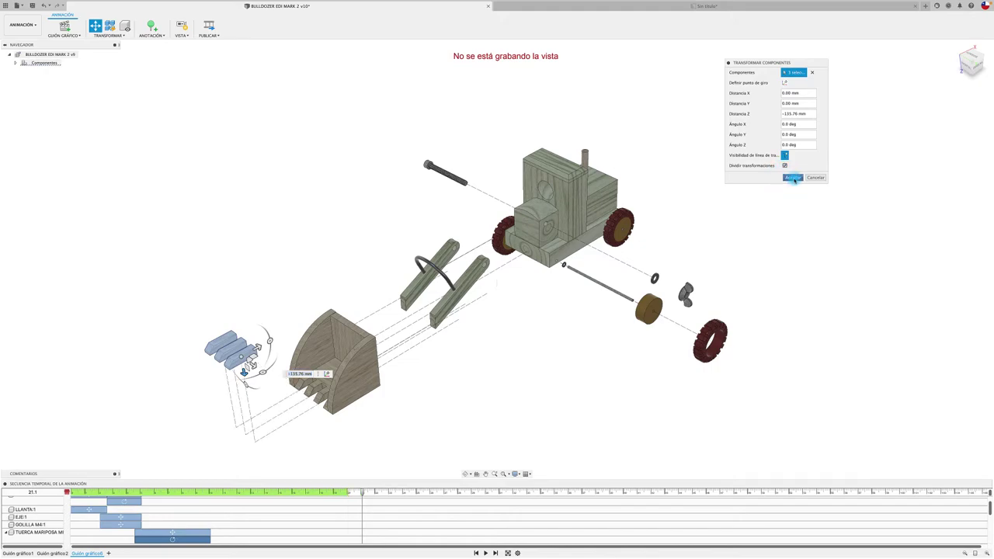
click(793, 178)
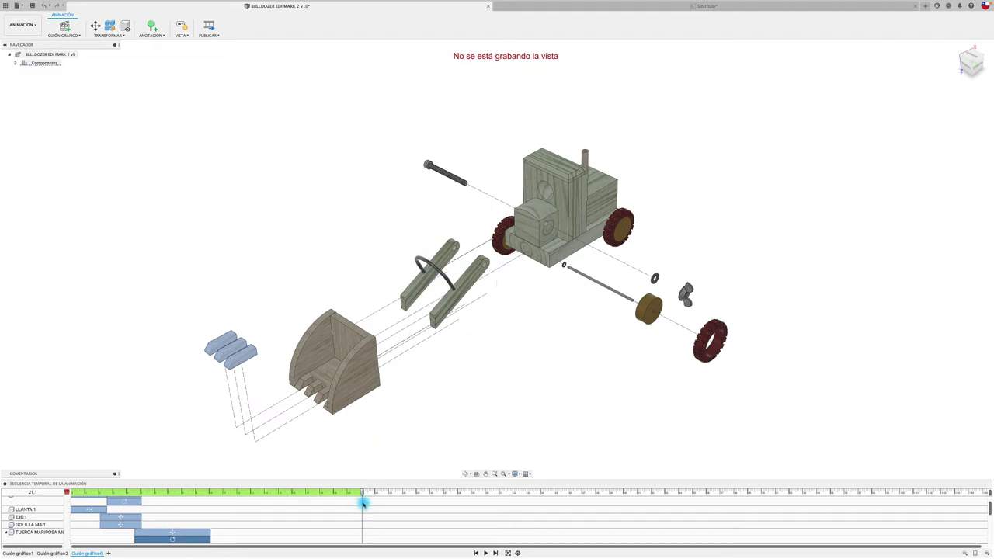
Move the playhead to 23.4 s and start transforming the ring piece
drag(362, 494, 394, 494)
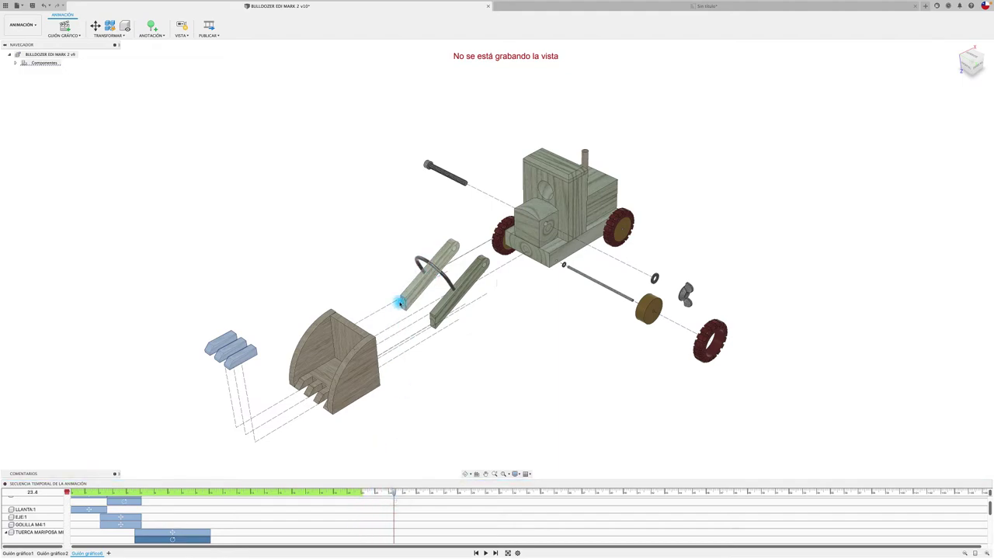
click(423, 264)
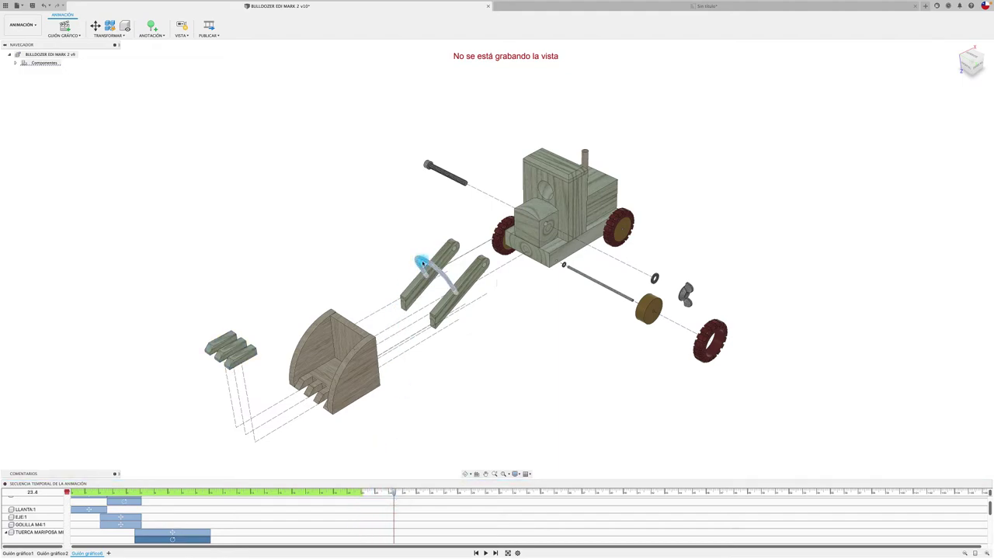
key(m)
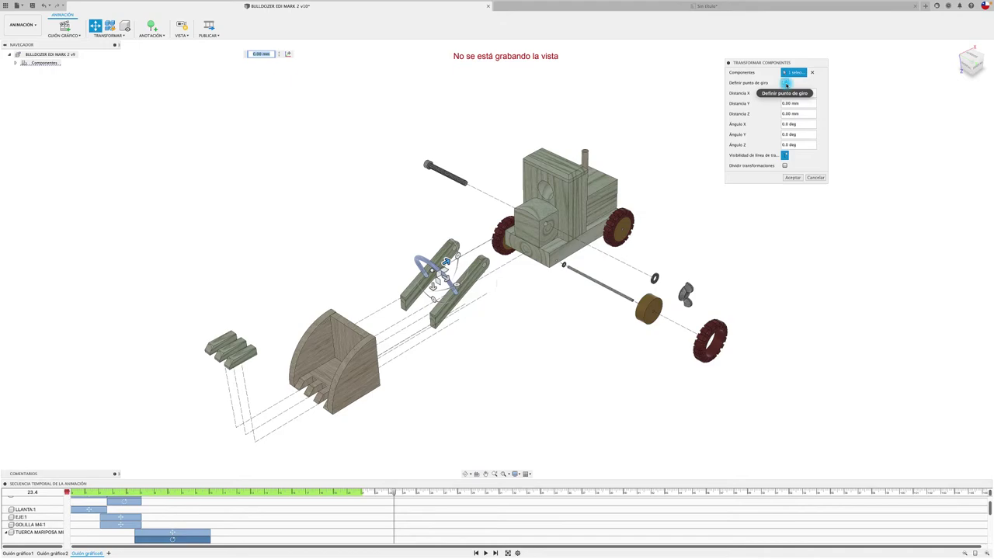
Set a pivot on the right lifting arm and lift the ring 138.77 mm along Z
click(786, 84)
click(435, 314)
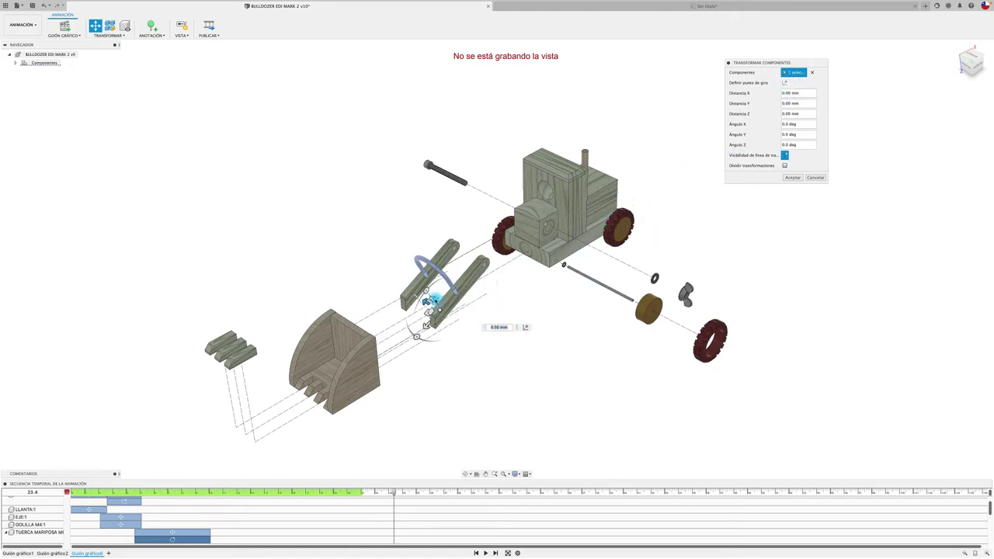
click(431, 298)
drag(431, 298, 388, 242)
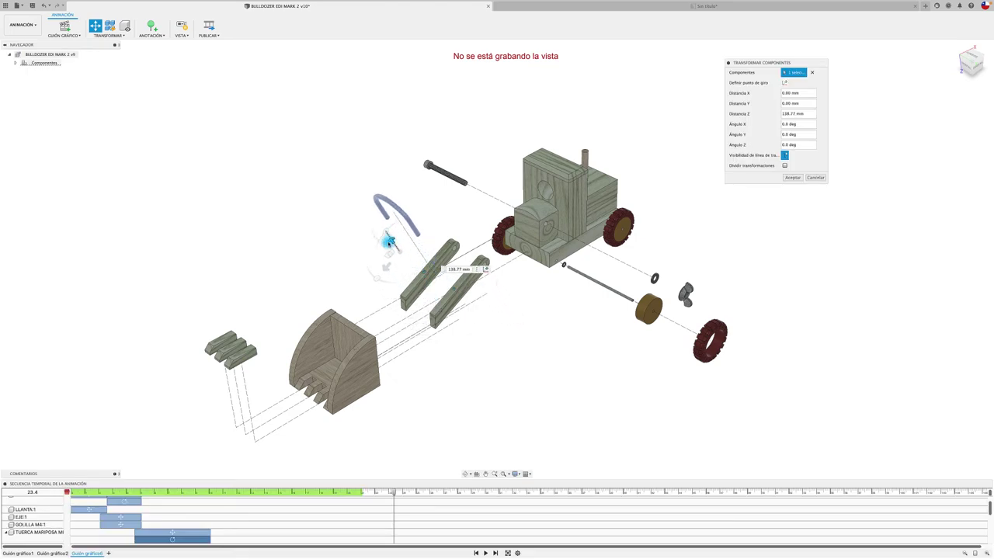
click(792, 178)
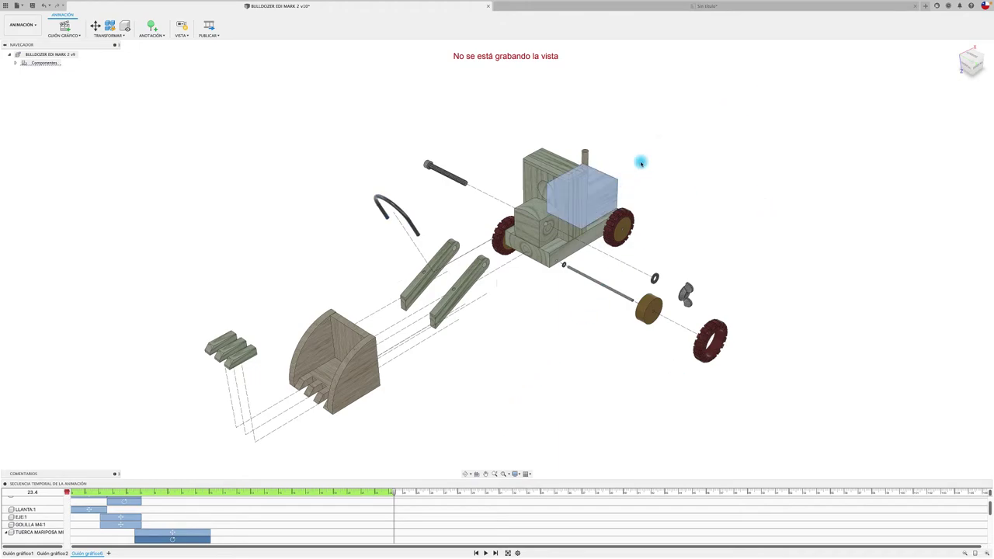
click(584, 153)
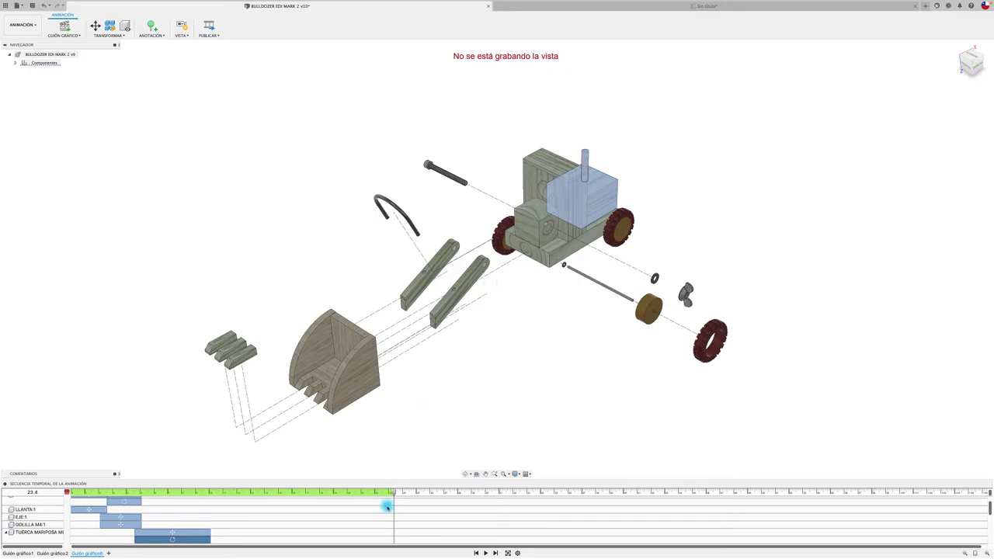
Slide the cab block about 174 mm out to the right along X
drag(394, 493, 440, 492)
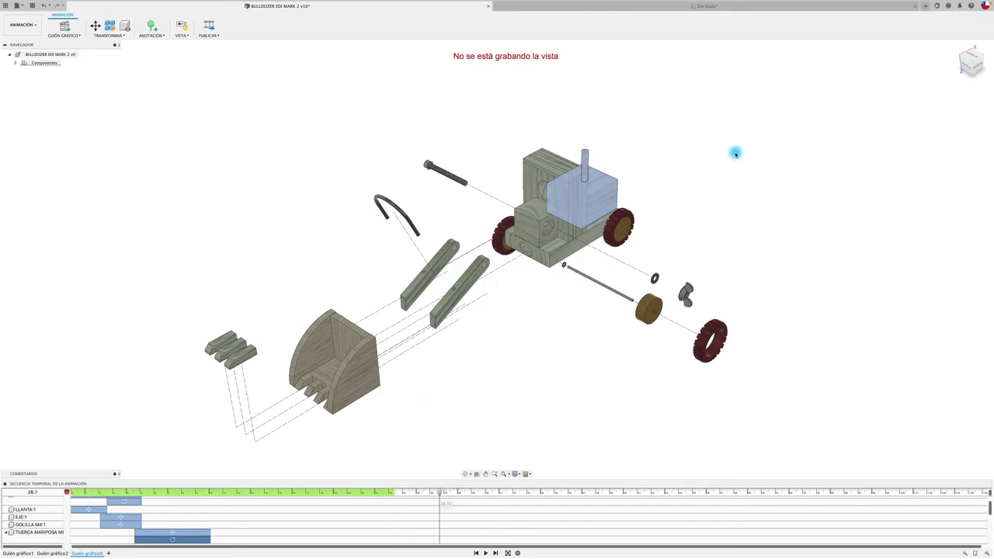
key(m)
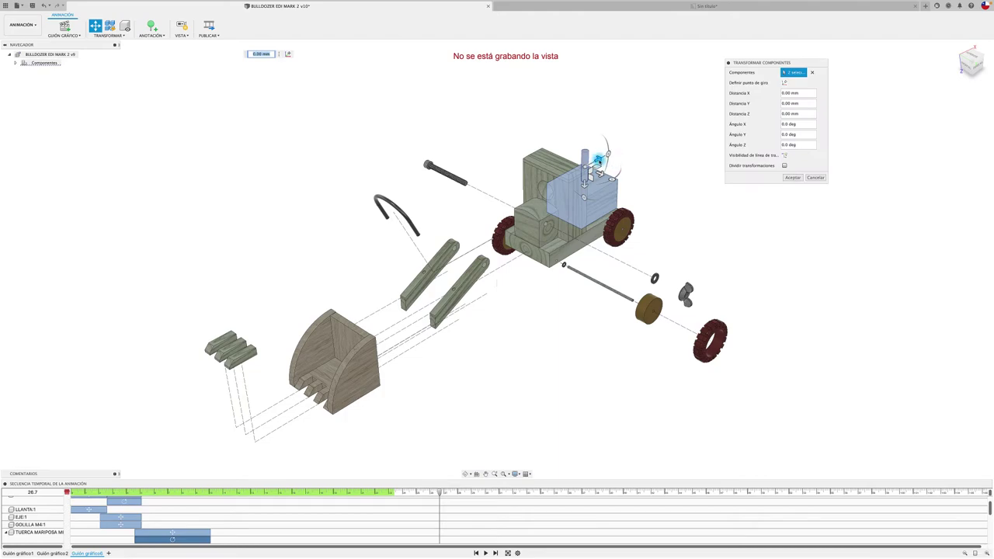
drag(599, 160, 671, 123)
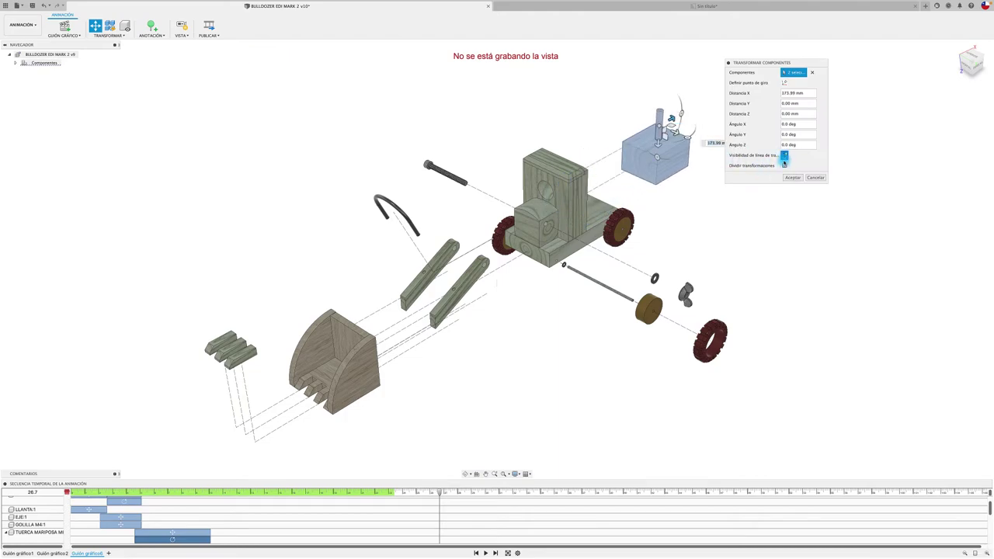
click(792, 178)
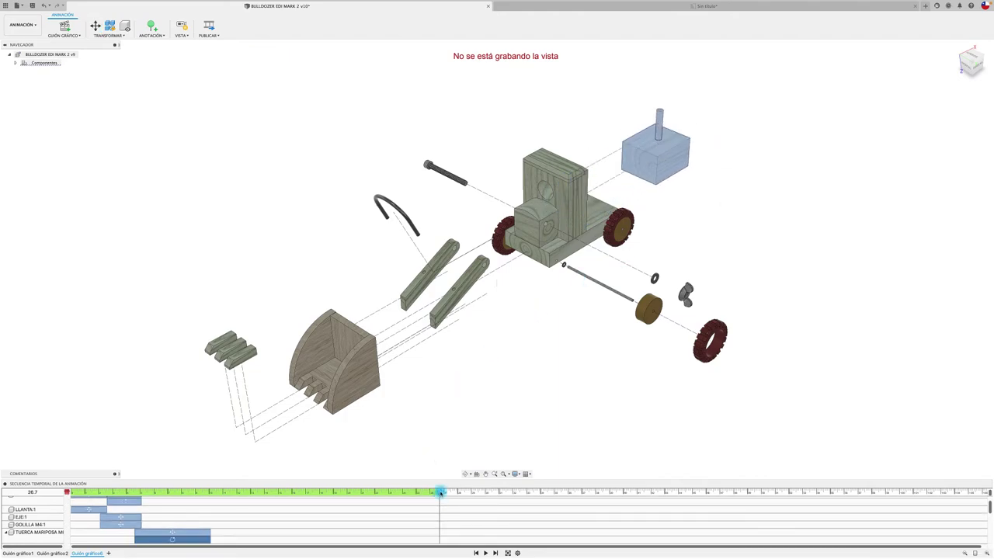
At 27.7 s, lift the exhaust peg about 85 mm up out of the block
drag(440, 493, 453, 492)
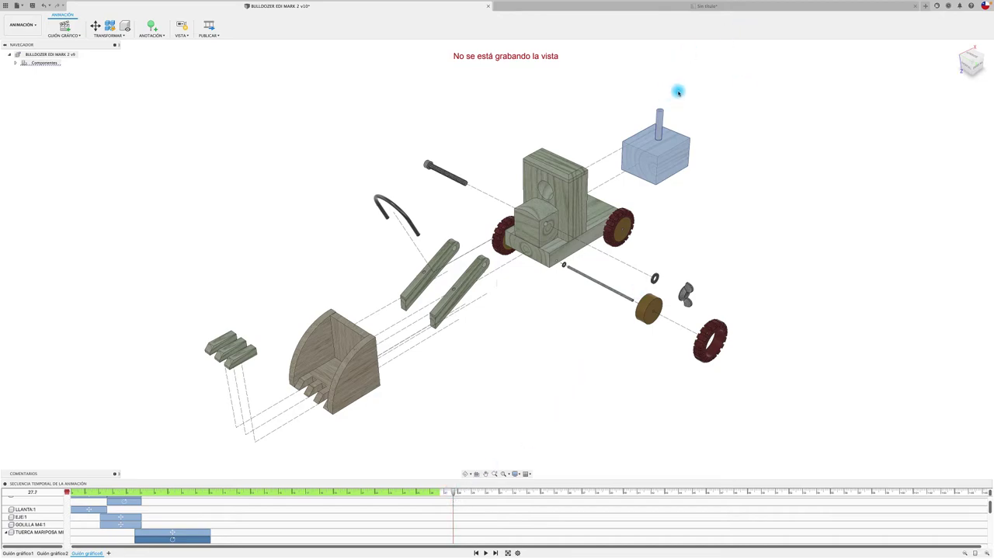
click(678, 92)
click(660, 115)
key(m)
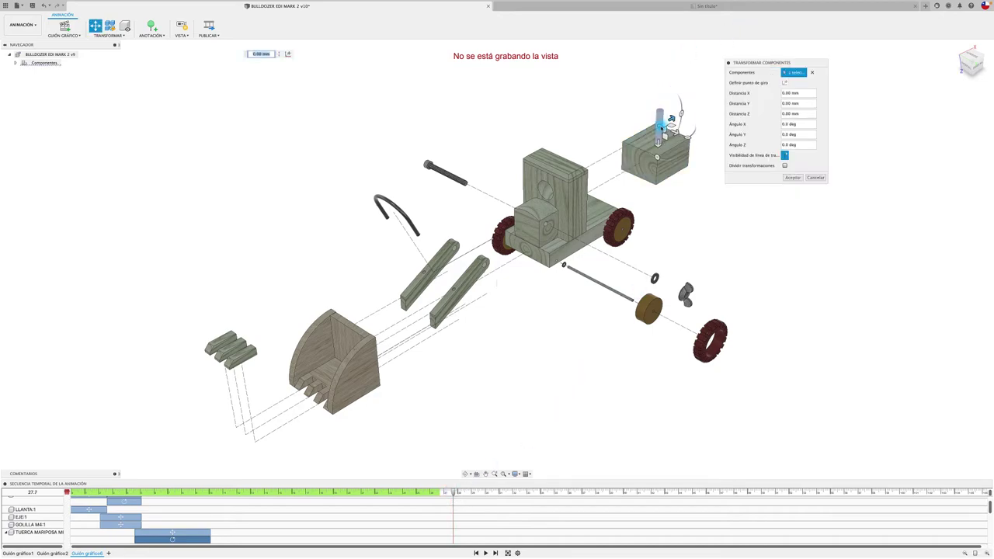
drag(659, 144, 661, 94)
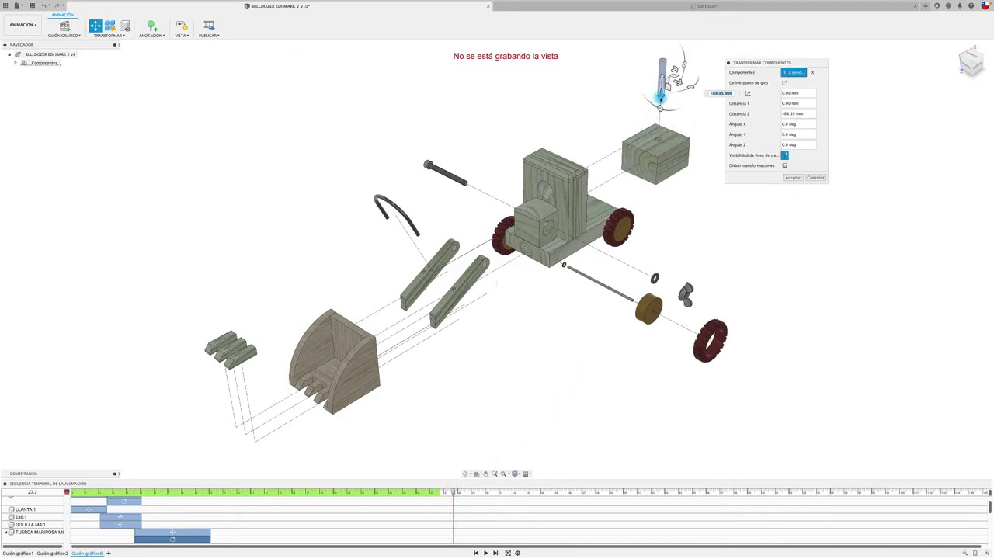
click(793, 178)
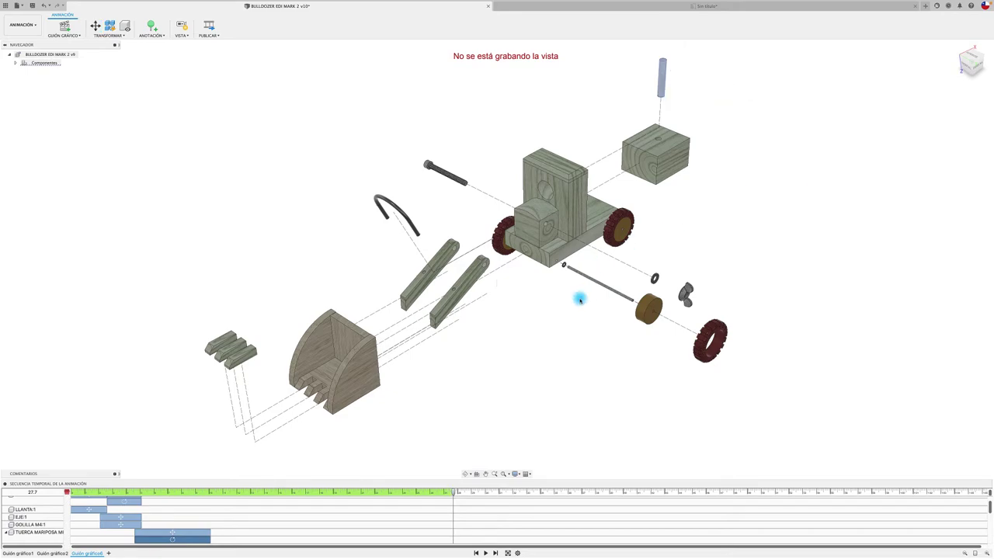
At 29.4 s, lift the cab's roof plank 101.69 mm up, then rewind the storyboard
click(544, 159)
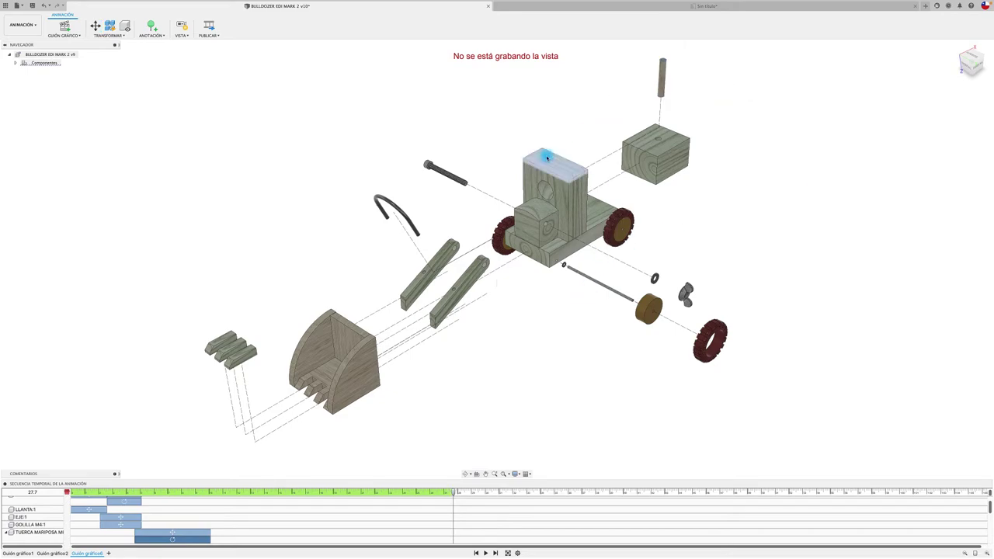
drag(448, 494, 476, 494)
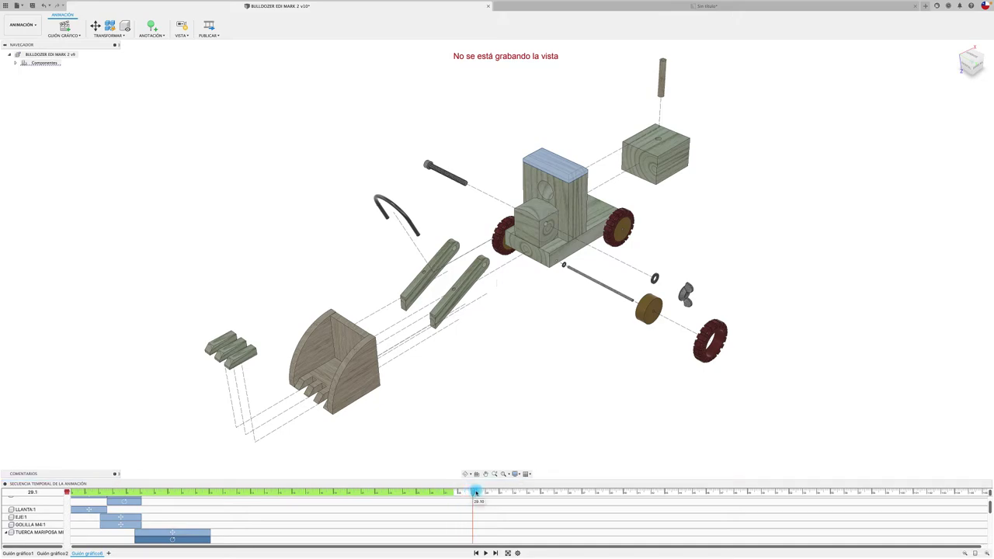
key(m)
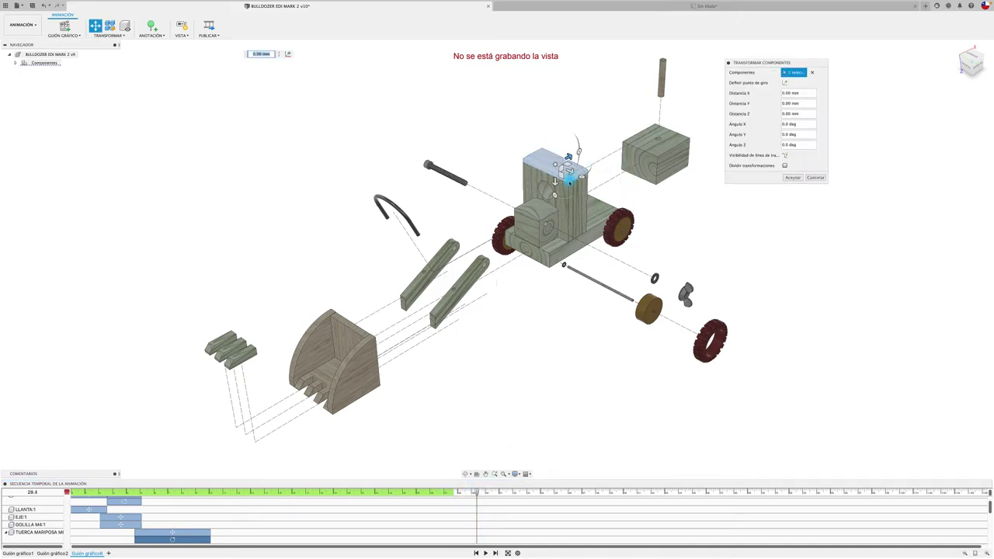
drag(555, 169, 555, 109)
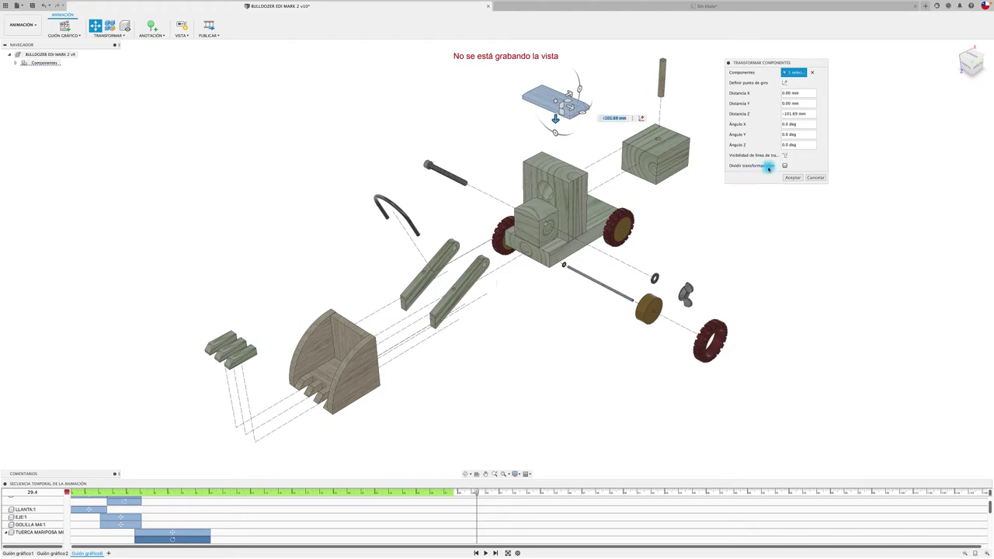
click(790, 178)
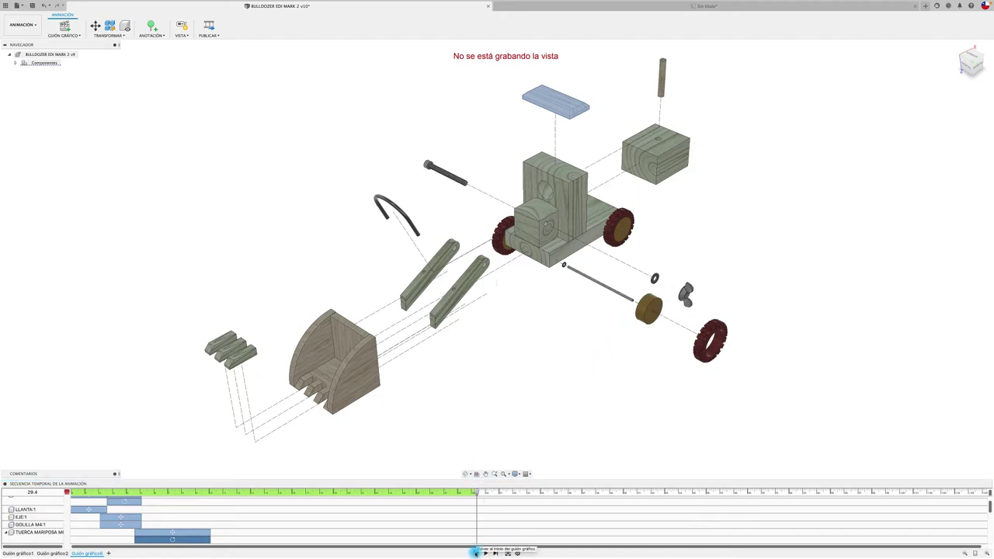
click(476, 553)
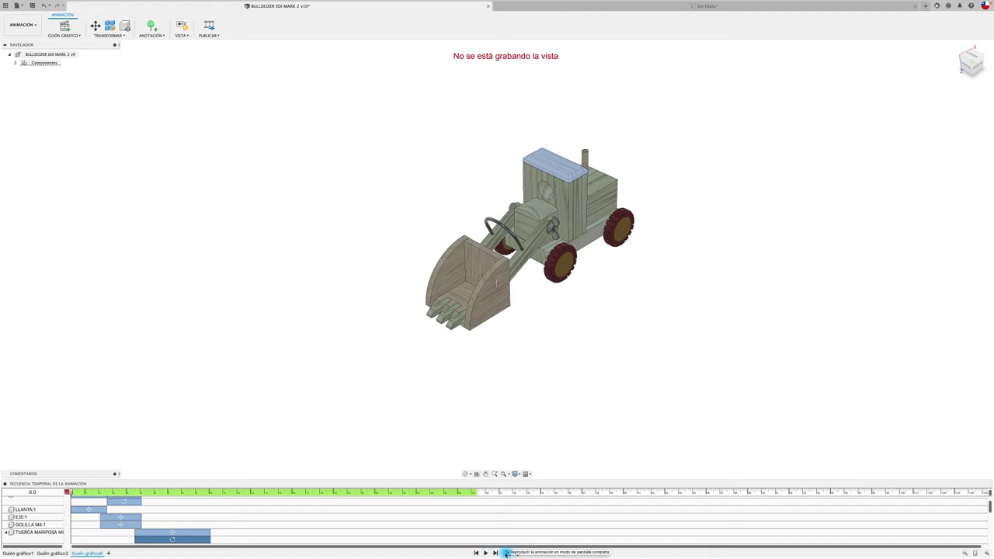
Play the full 29.4-second exploded-view storyboard in full screen
click(506, 553)
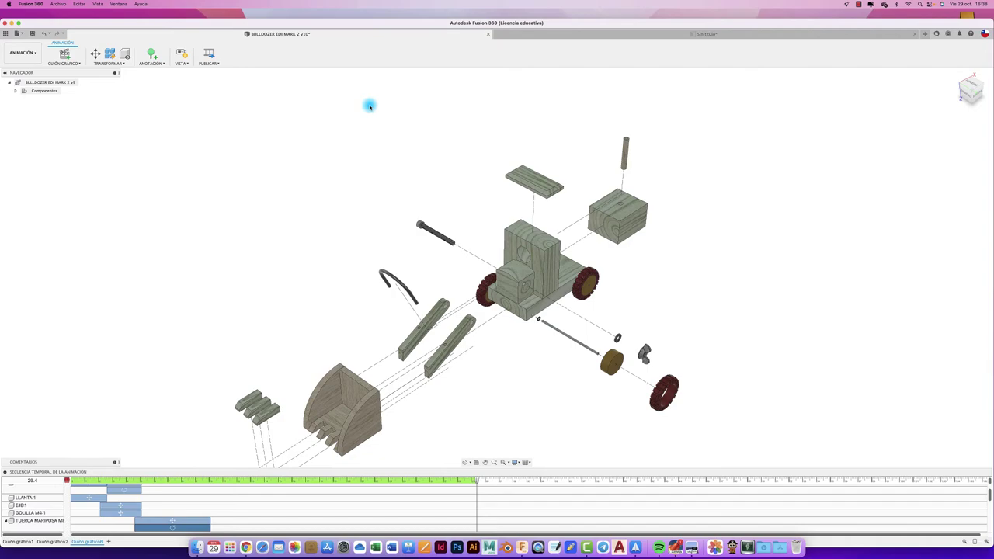
Publish a video of only the current storyboard at the current document window size
click(210, 52)
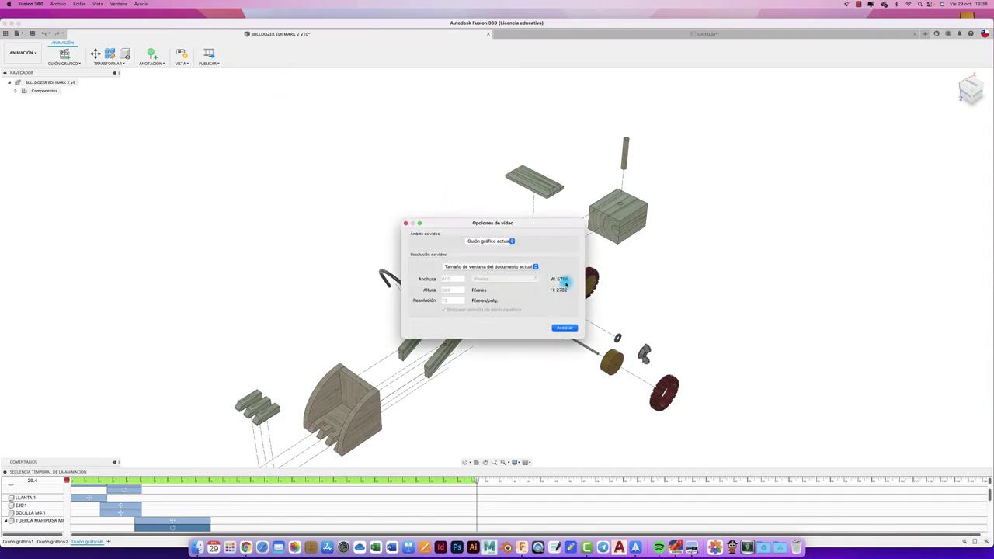
click(511, 242)
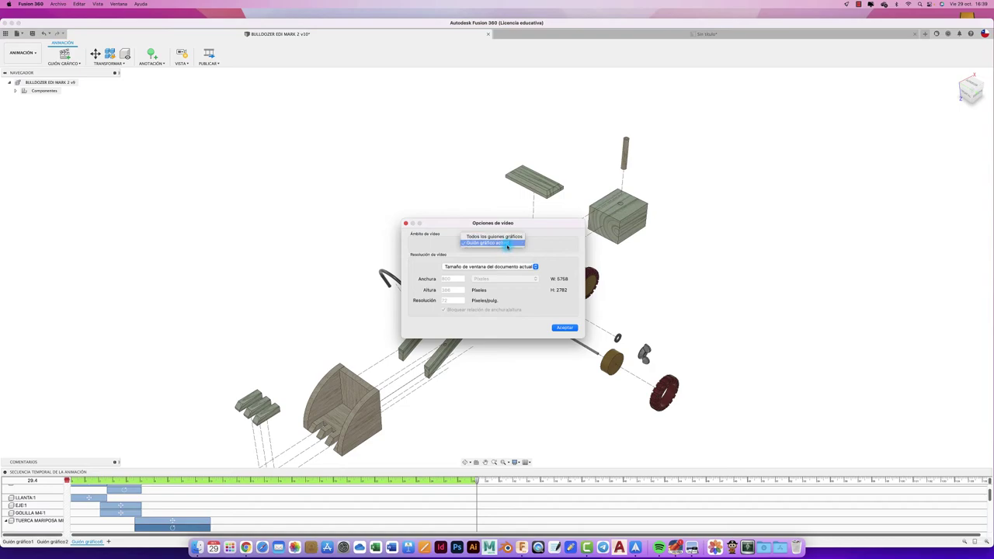
click(539, 244)
click(535, 268)
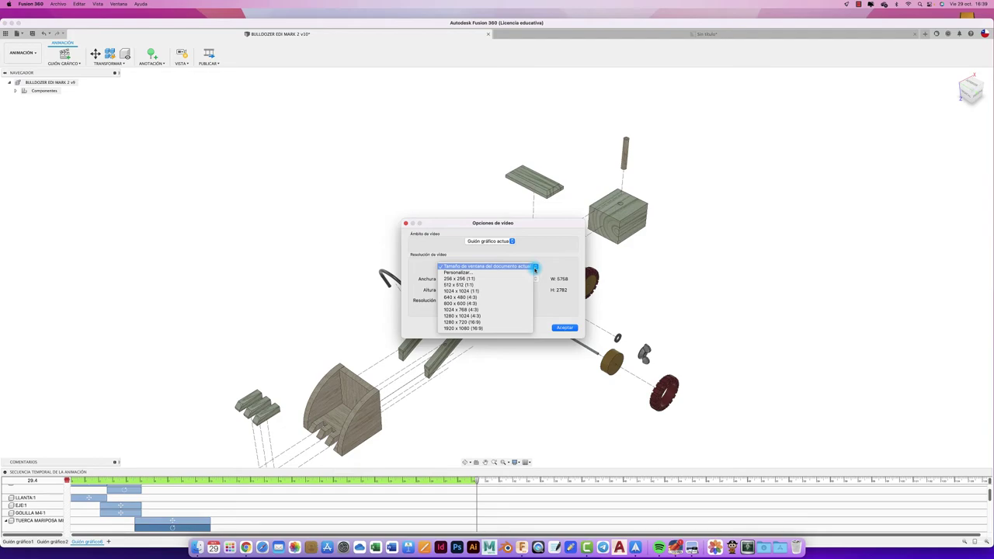
click(557, 265)
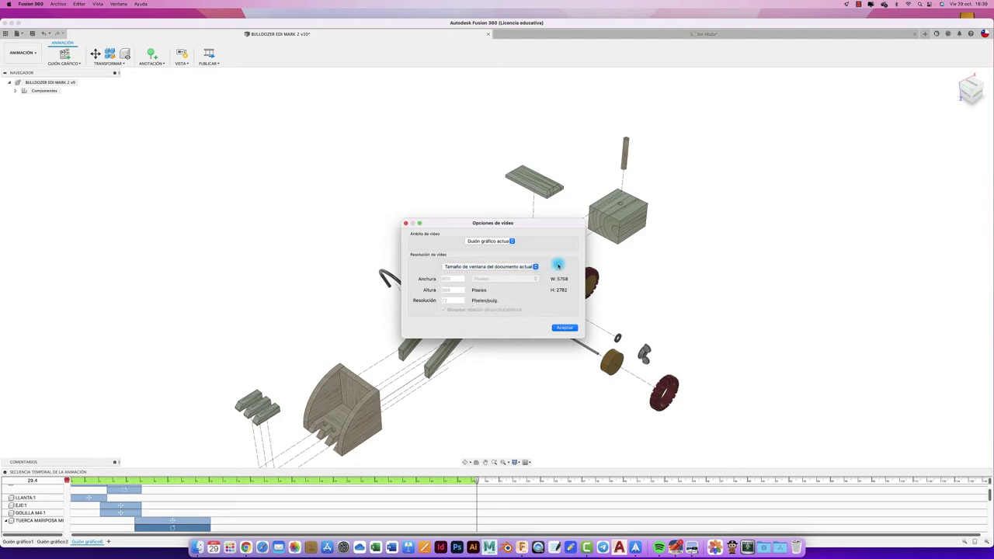
click(557, 328)
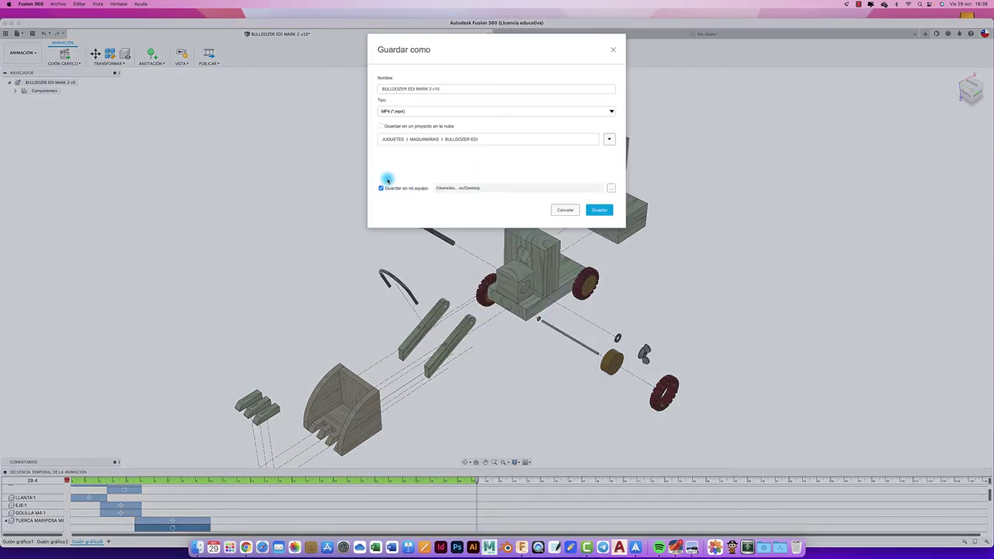
Save the video as MP4 'BULLDOZER EDI MARK 2 v10' on the Desktop and publish it
click(459, 112)
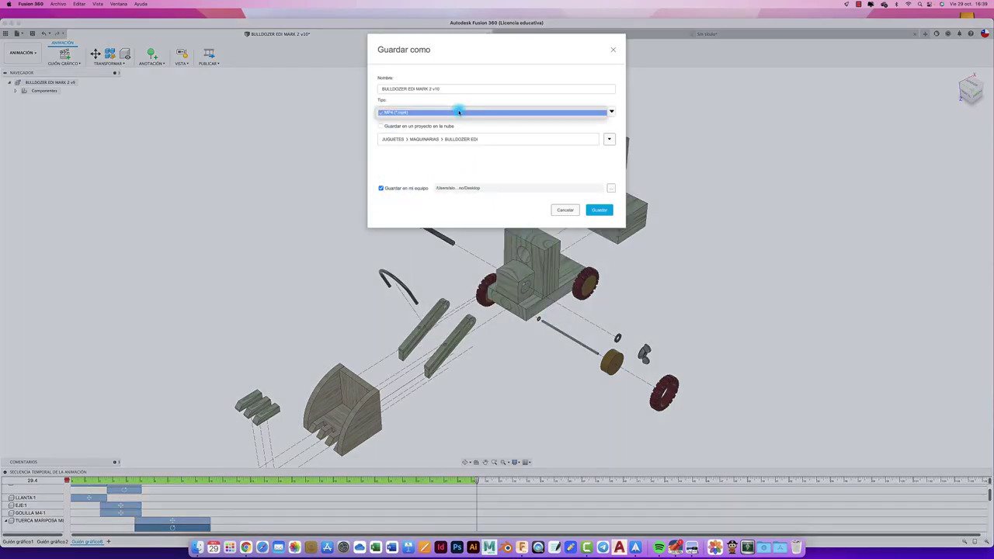
click(463, 115)
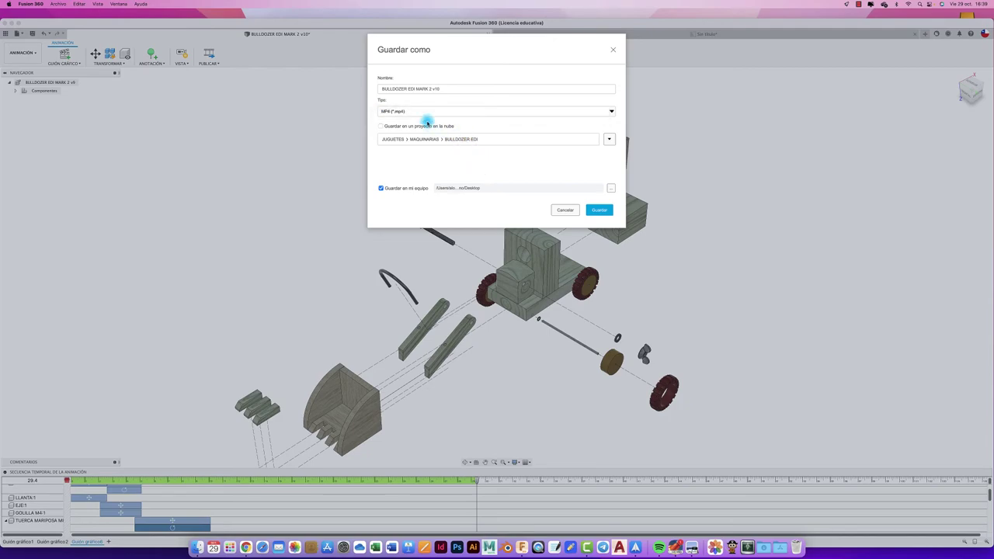
click(589, 207)
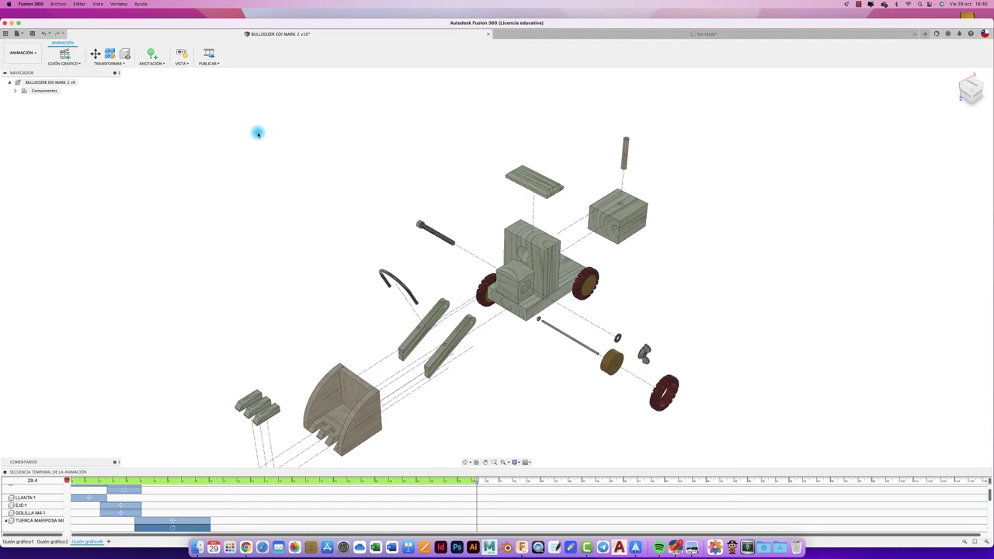
Get the full-screen Fusion 360 window out of the way via Mission Control to reveal the desktop
key(ctrl+Up)
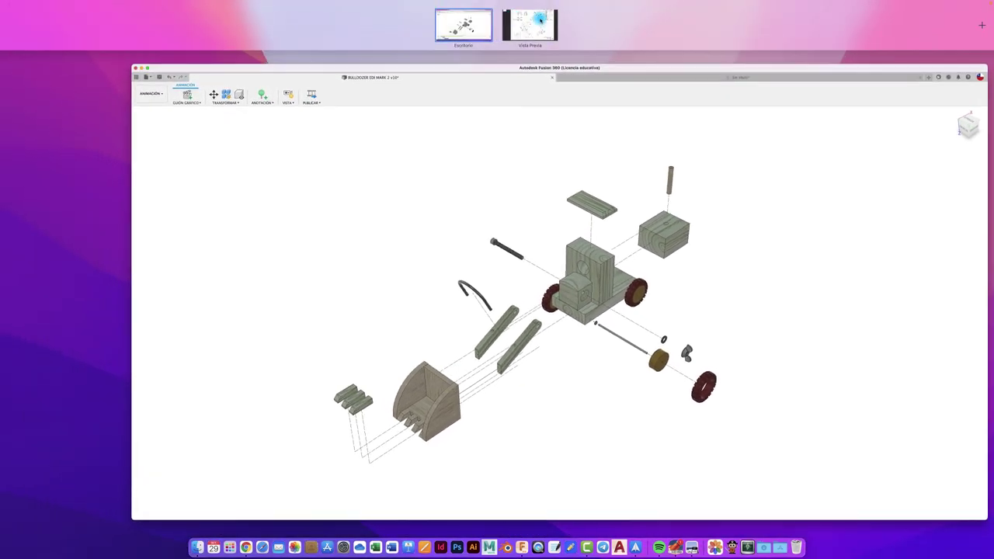
click(290, 174)
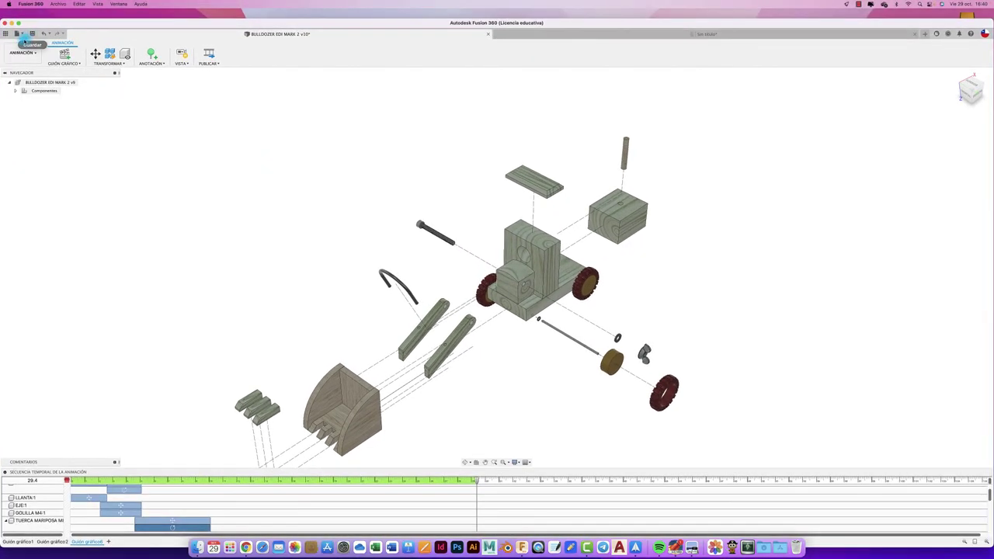
click(10, 22)
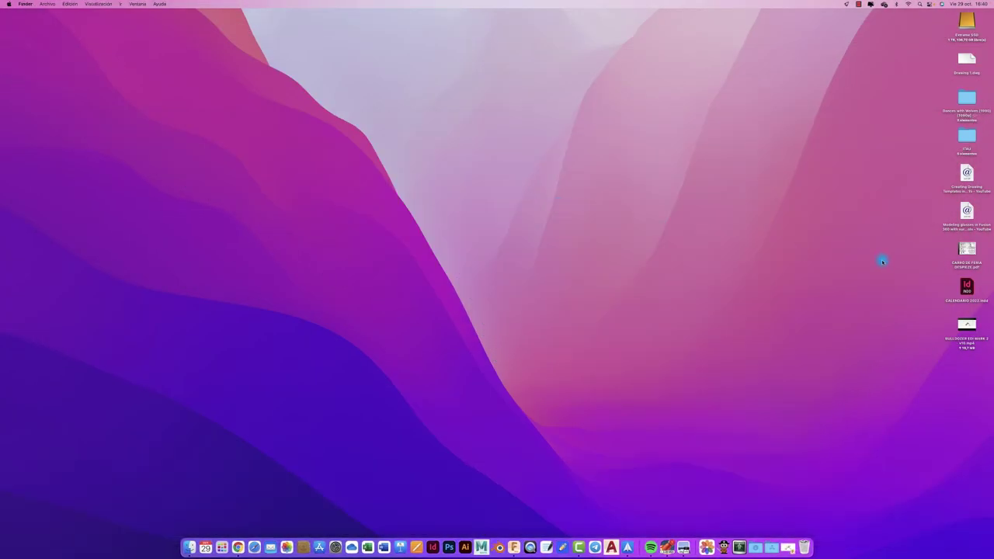
Open BULLDOZER EDI MARK 2 v10.mp4 from the desktop in QuickTime and make it full screen
double_click(967, 327)
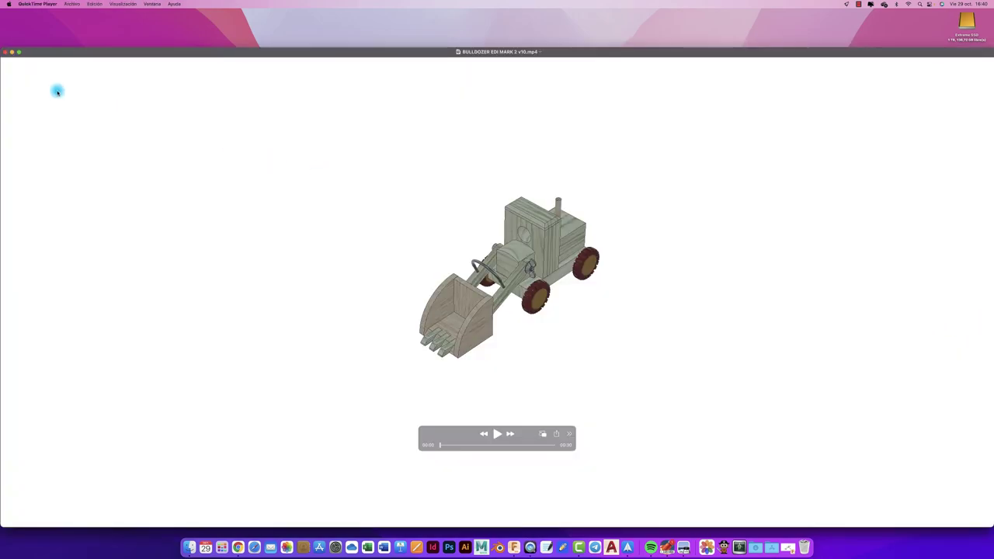
click(18, 51)
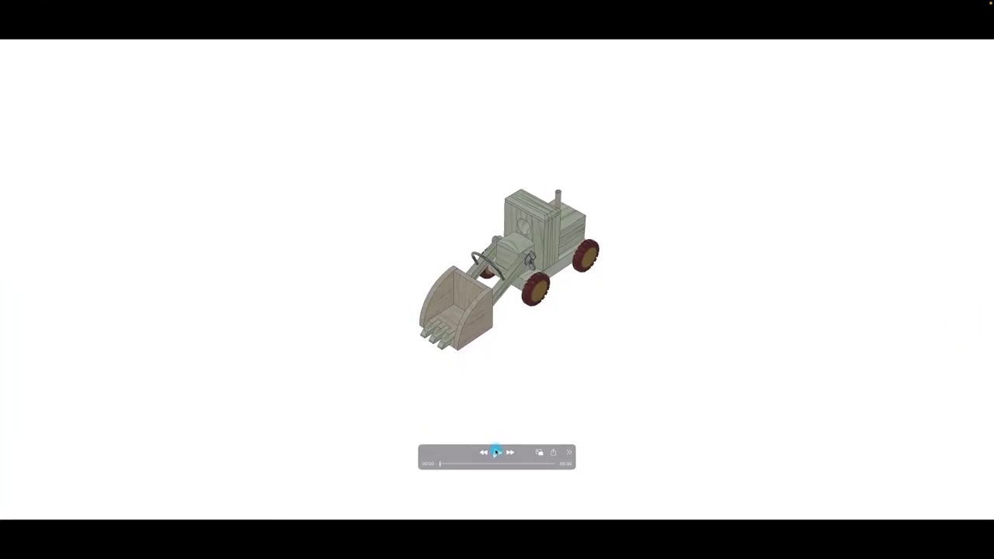